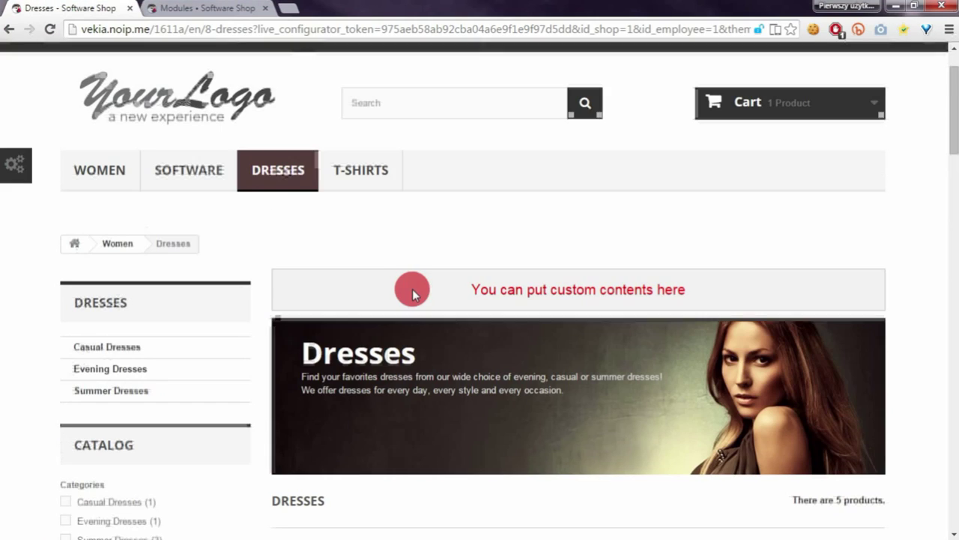
Highlight the 'You can put custom contents here' placeholder on the Dresses page.
{"action": "mouse_move", "coordinate": [954, 75]}
{"action": "left_mouse_down"}
{"action": "mouse_move", "coordinate": [954, 90]}
{"action": "mouse_move", "coordinate": [950, 75]}
{"action": "left_mouse_up"}
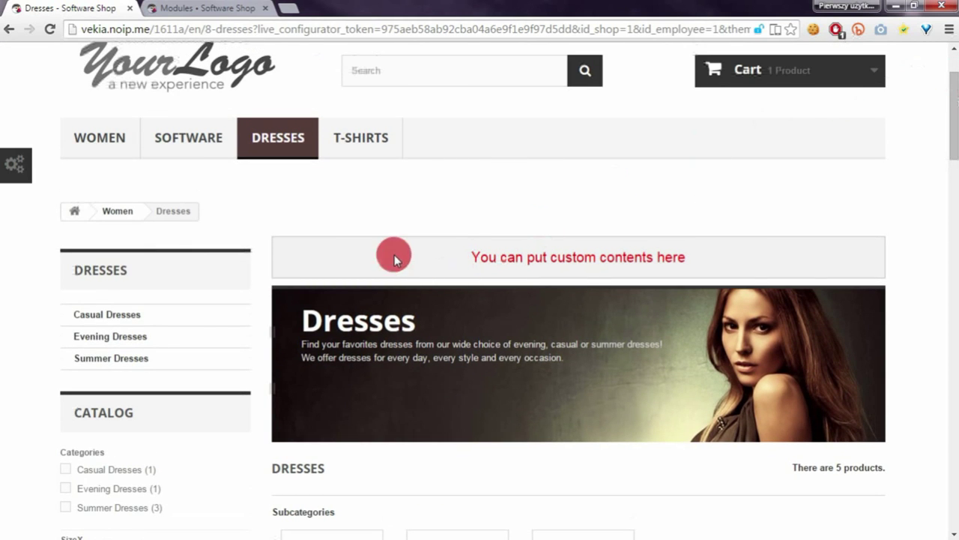
{"action": "left_click_drag", "start_coordinate": [465, 248], "coordinate": [695, 248]}
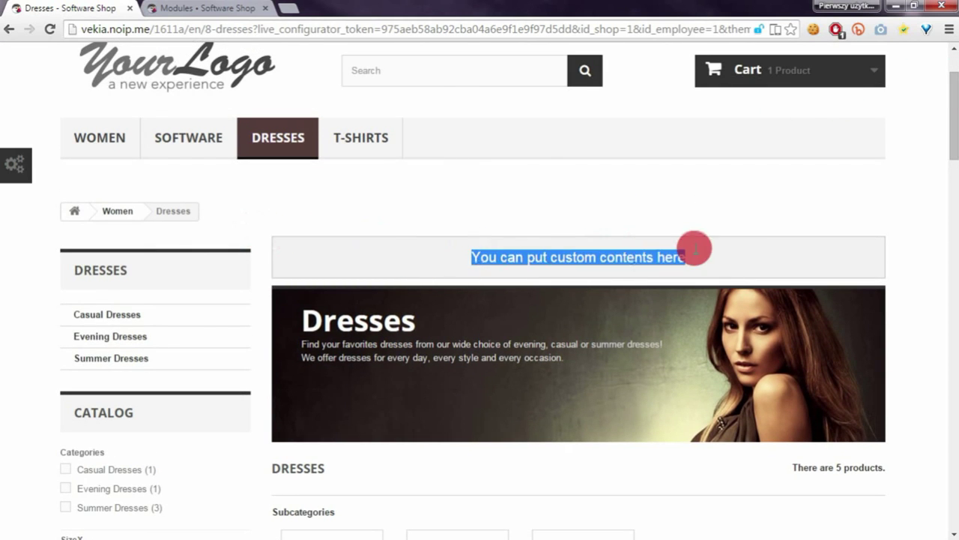
{"action": "left_click", "coordinate": [583, 215]}
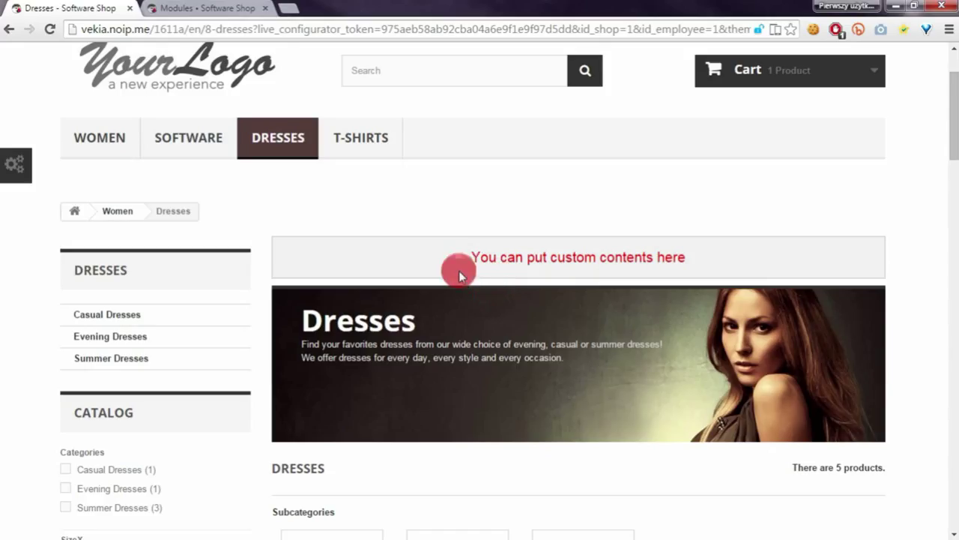
Search the admin module list for 'html' and open HTML Box Pro's configuration.
{"action": "left_click", "coordinate": [207, 8]}
{"action": "scroll", "coordinate": [197, 299], "scroll_direction": "down", "scroll_amount": 4}
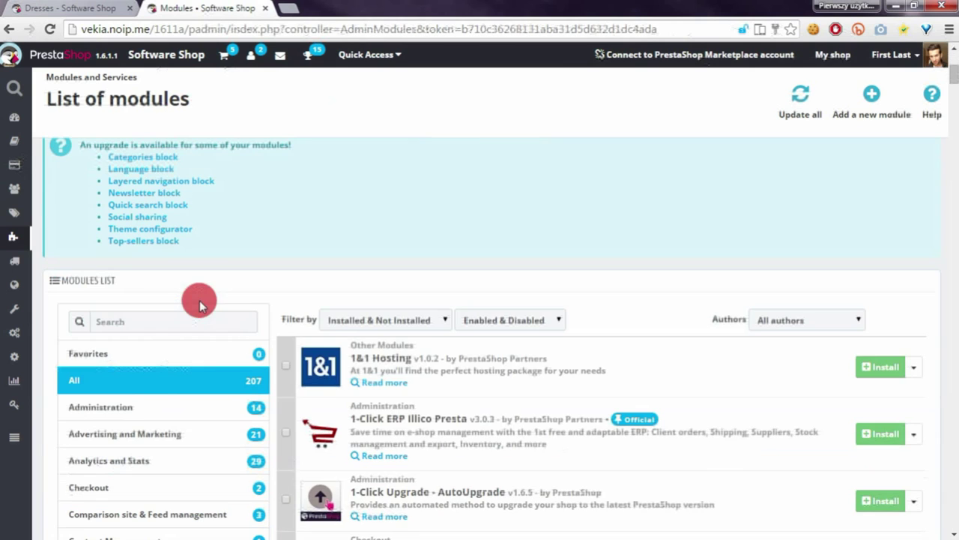
{"action": "left_click", "coordinate": [162, 322]}
{"action": "type", "text": "html"}
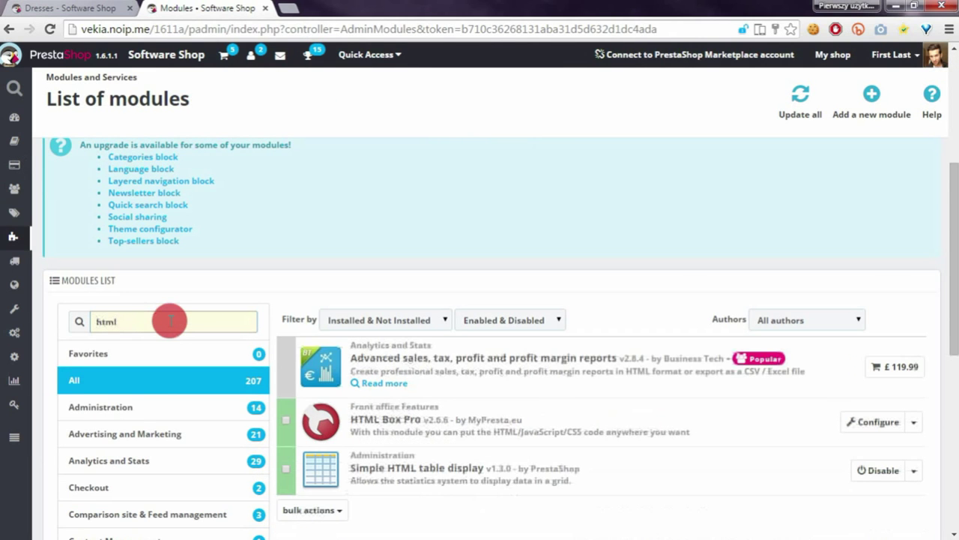
{"action": "left_click", "coordinate": [851, 421]}
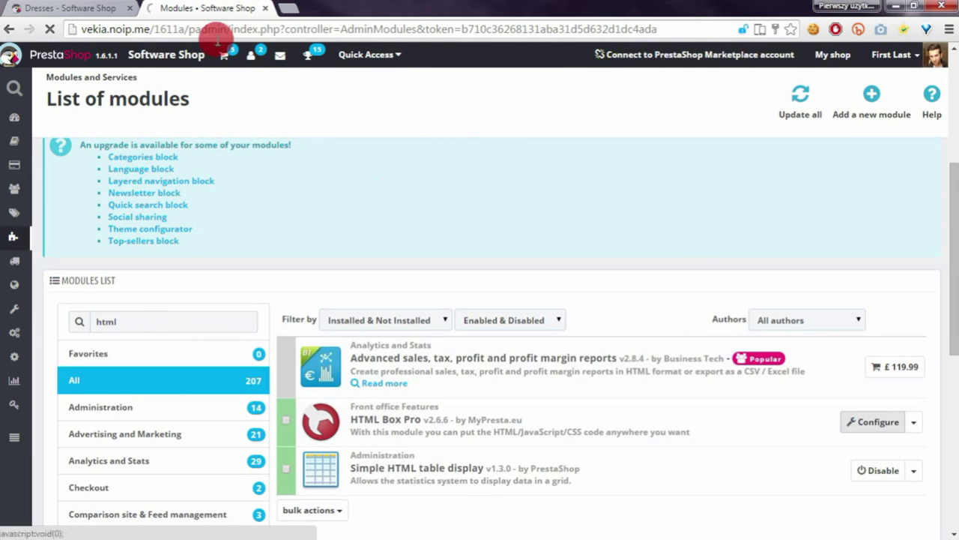
Review the Boxes tab's blocks and hooks, then return to the Dresses page.
{"action": "left_click", "coordinate": [75, 8]}
{"action": "left_click", "coordinate": [203, 8]}
{"action": "left_click", "coordinate": [271, 216]}
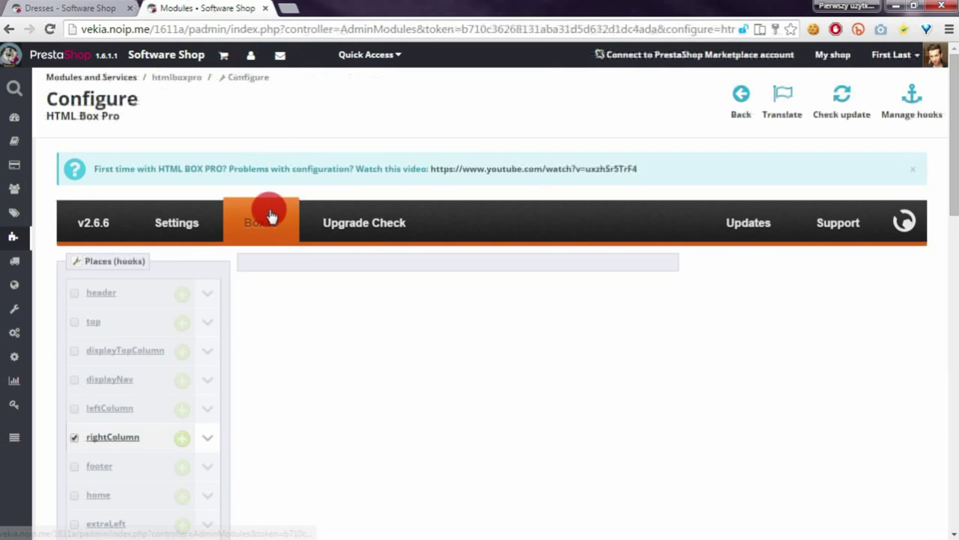
{"action": "scroll", "coordinate": [268, 230], "scroll_direction": "down", "scroll_amount": 5}
{"action": "scroll", "coordinate": [267, 232], "scroll_direction": "up", "scroll_amount": 5}
{"action": "left_click", "coordinate": [75, 8]}
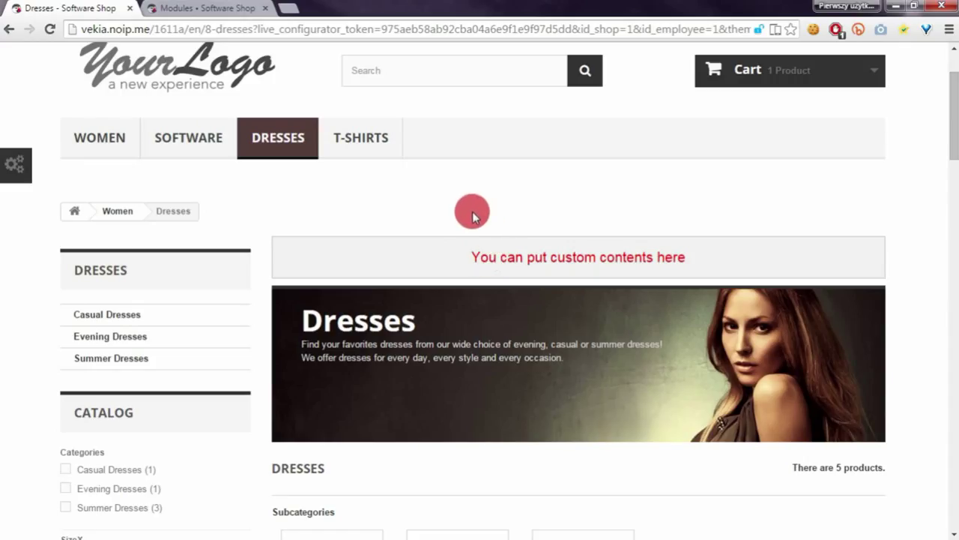
{"action": "left_click_drag", "start_coordinate": [950, 85], "coordinate": [937, 75]}
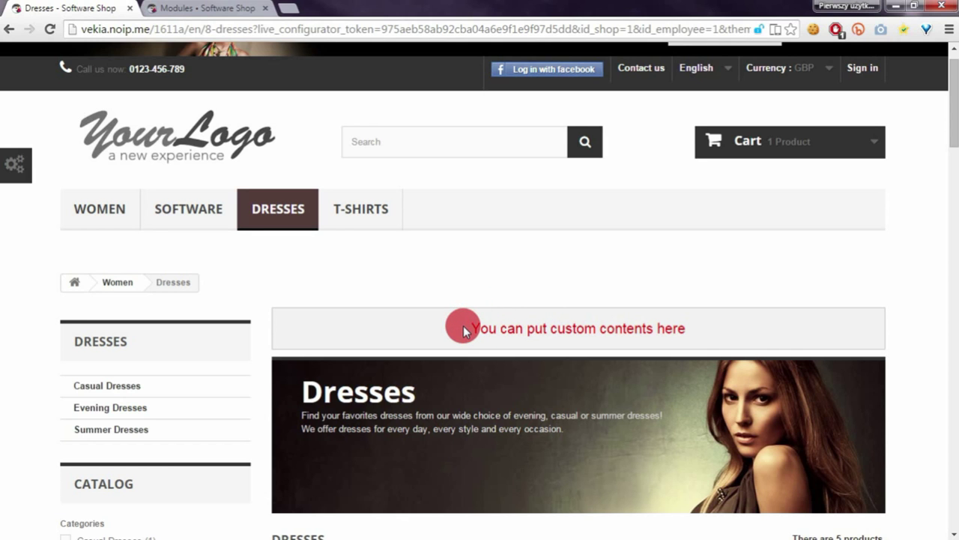
{"action": "scroll", "coordinate": [463, 325], "scroll_direction": "down", "scroll_amount": 3}
{"action": "scroll", "coordinate": [463, 326], "scroll_direction": "up", "scroll_amount": 4}
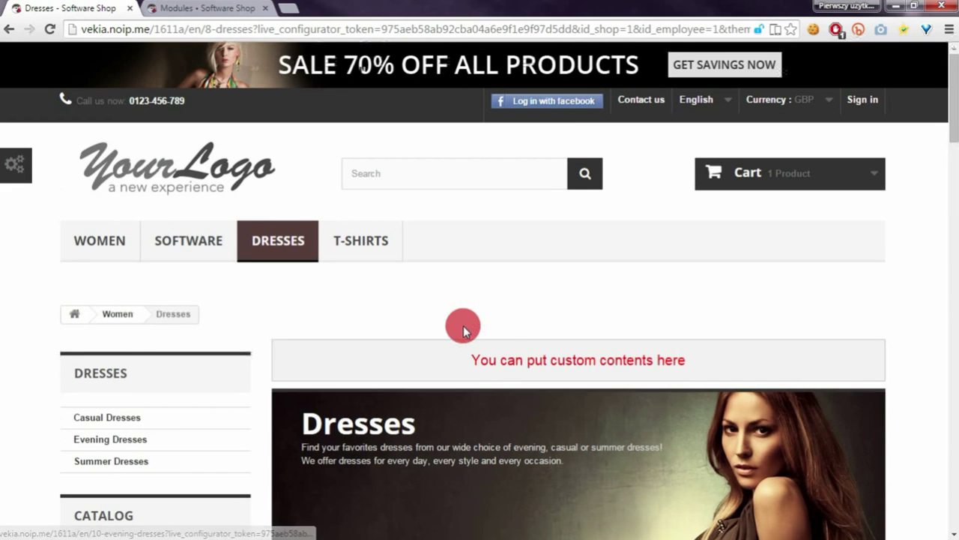
{"action": "left_click_drag", "start_coordinate": [469, 353], "coordinate": [700, 357]}
{"action": "left_click", "coordinate": [520, 315]}
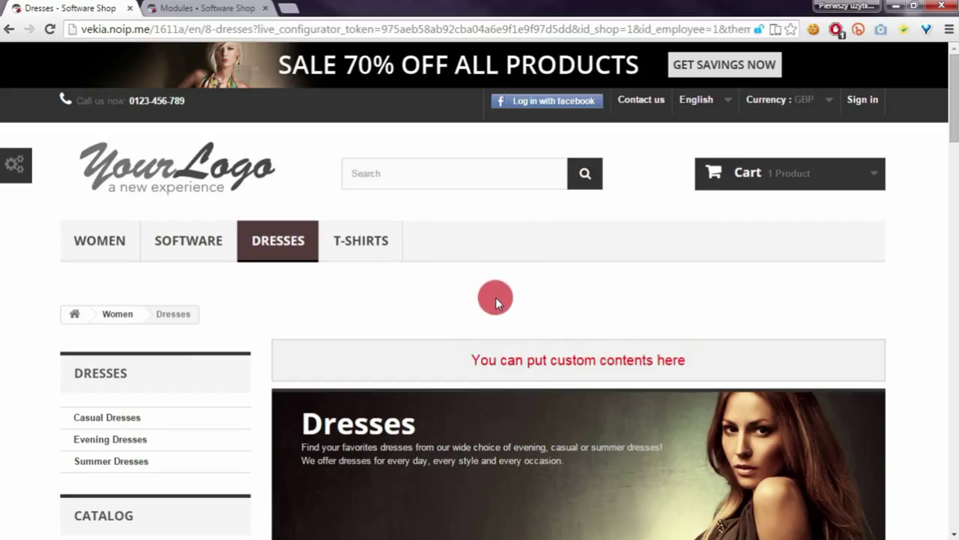
{"action": "scroll", "coordinate": [496, 297], "scroll_direction": "down", "scroll_amount": 6}
{"action": "scroll", "coordinate": [495, 297], "scroll_direction": "up", "scroll_amount": 6}
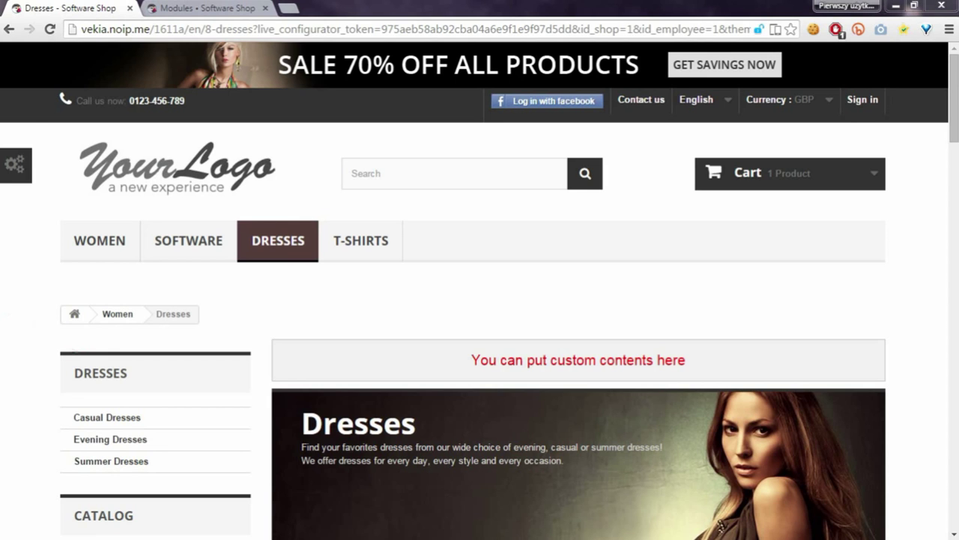
Under Add new hook, enter 'CategoryPageHook' as the hook name.
{"action": "left_click", "coordinate": [201, 8]}
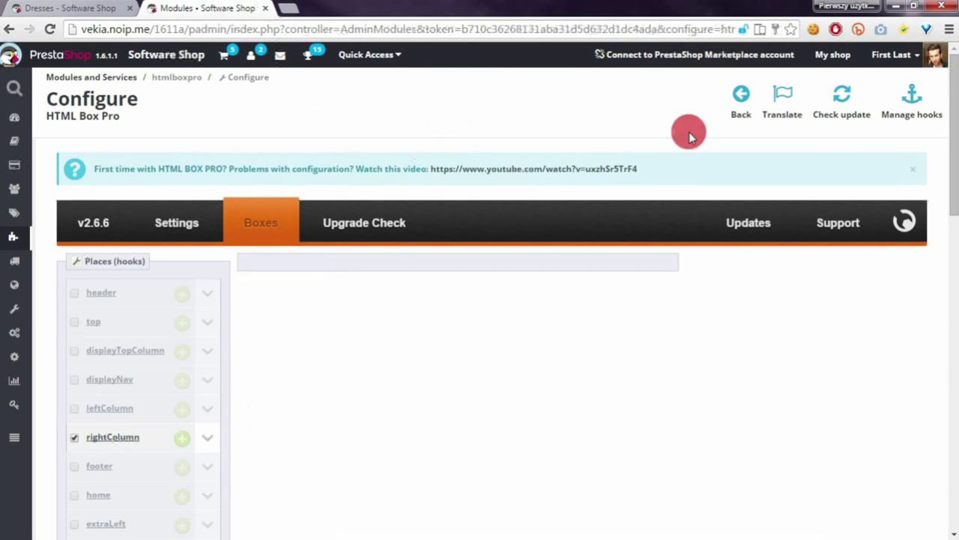
{"action": "left_click_drag", "start_coordinate": [951, 100], "coordinate": [952, 320]}
{"action": "left_click", "coordinate": [169, 427]}
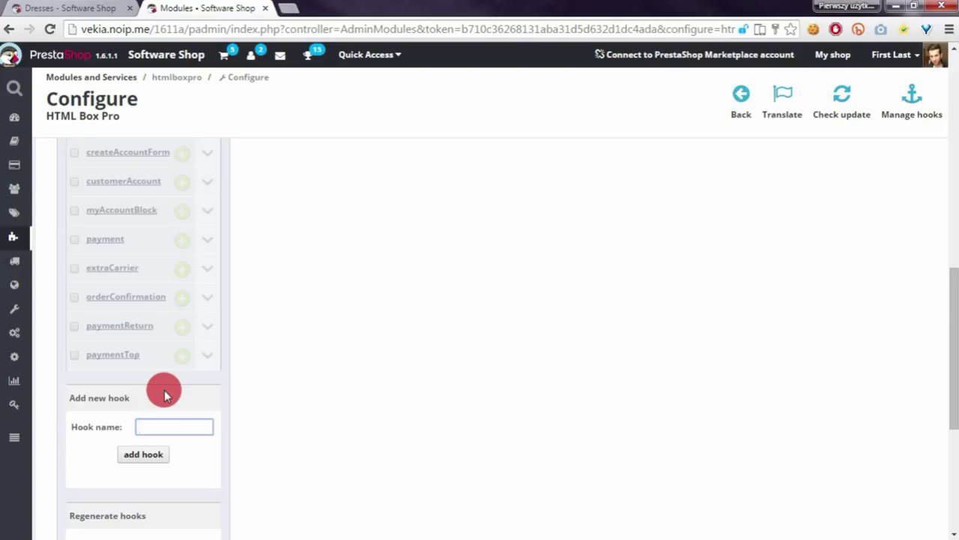
{"action": "type", "text": "Cate"}
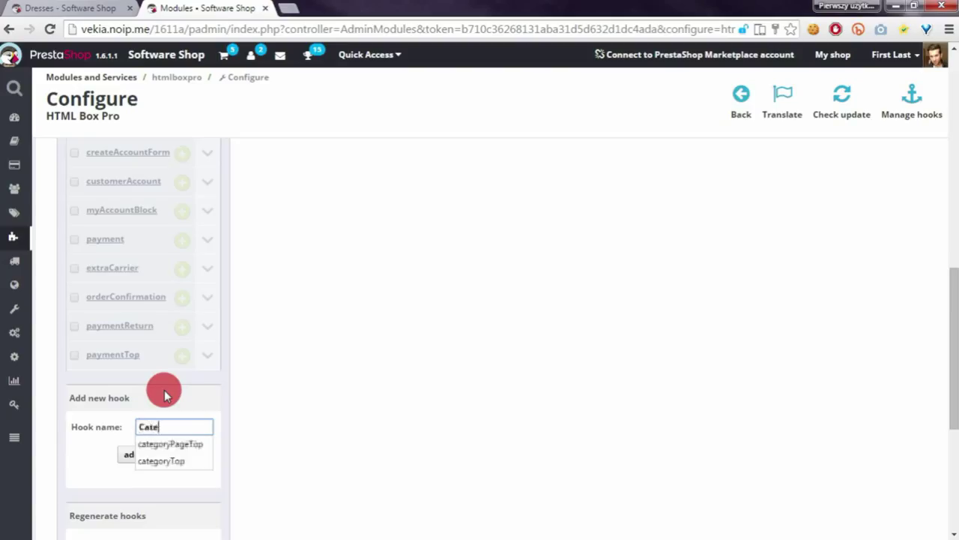
{"action": "type", "text": "goryPageHook"}
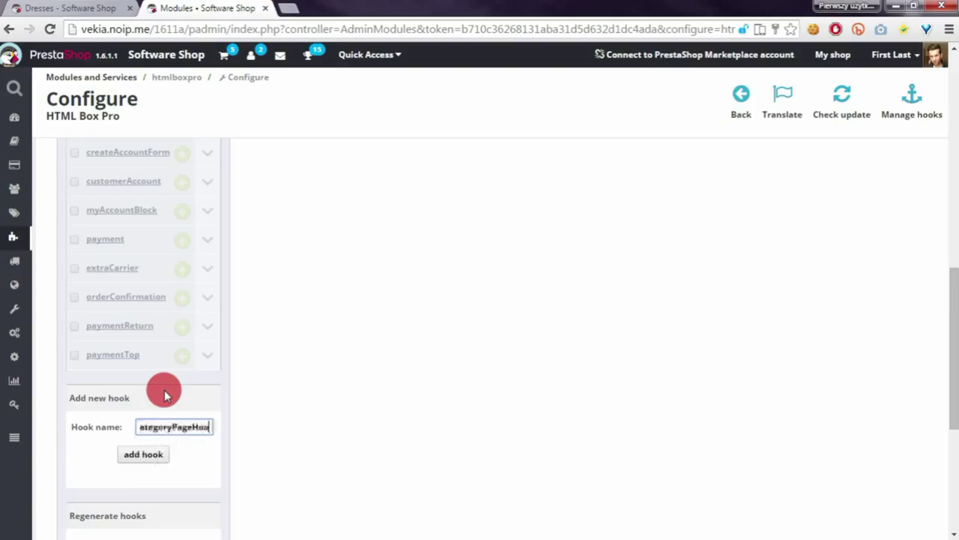
Add CategoryPageHook, tick it enabled in the custom hooks list, and start a new block on it.
{"action": "left_click", "coordinate": [155, 460]}
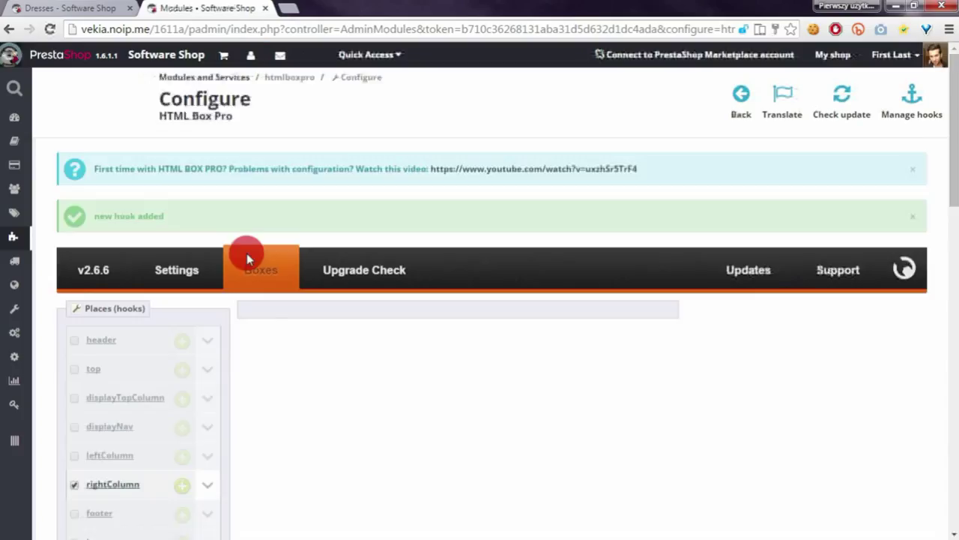
{"action": "scroll", "coordinate": [247, 259], "scroll_direction": "down", "scroll_amount": 8}
{"action": "scroll", "coordinate": [247, 259], "scroll_direction": "down", "scroll_amount": 6}
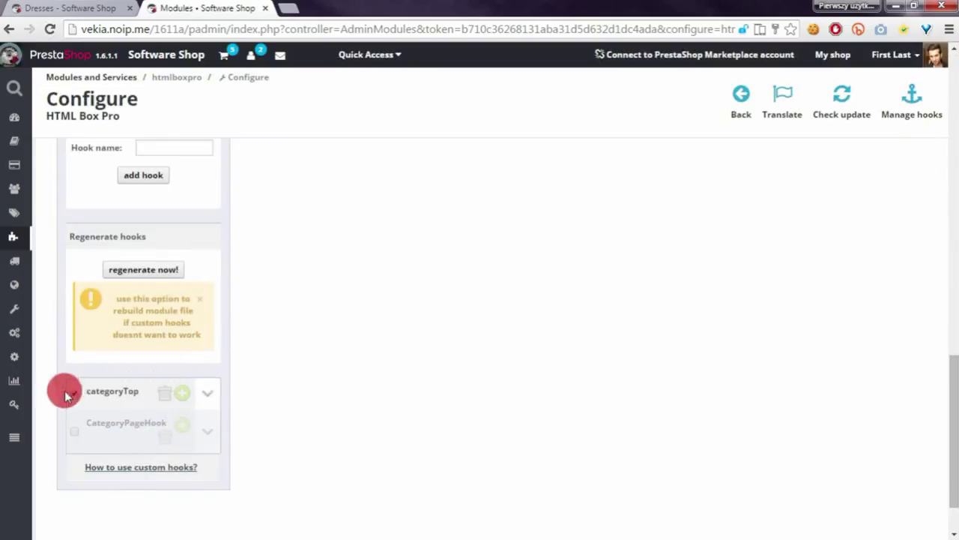
{"action": "left_click", "coordinate": [75, 431]}
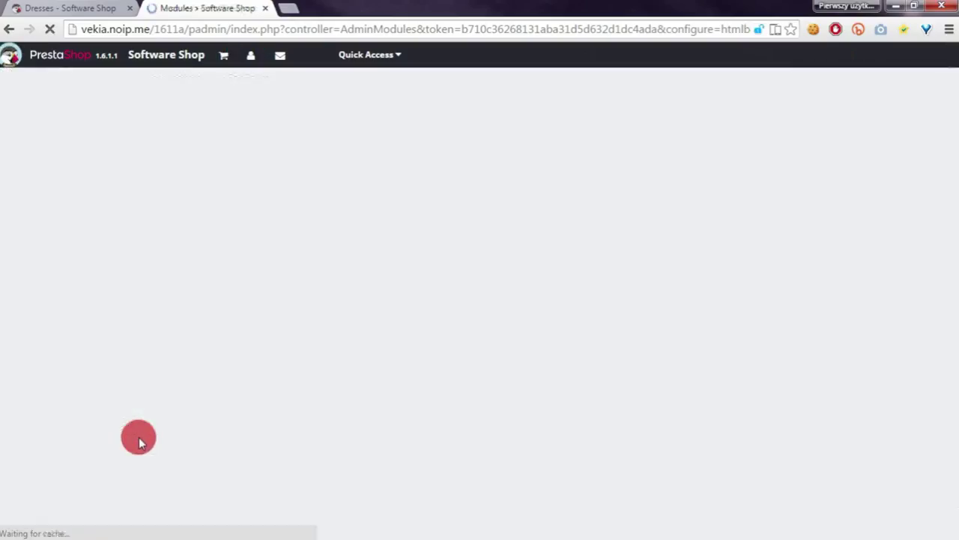
{"action": "scroll", "coordinate": [316, 431], "scroll_direction": "down", "scroll_amount": 9}
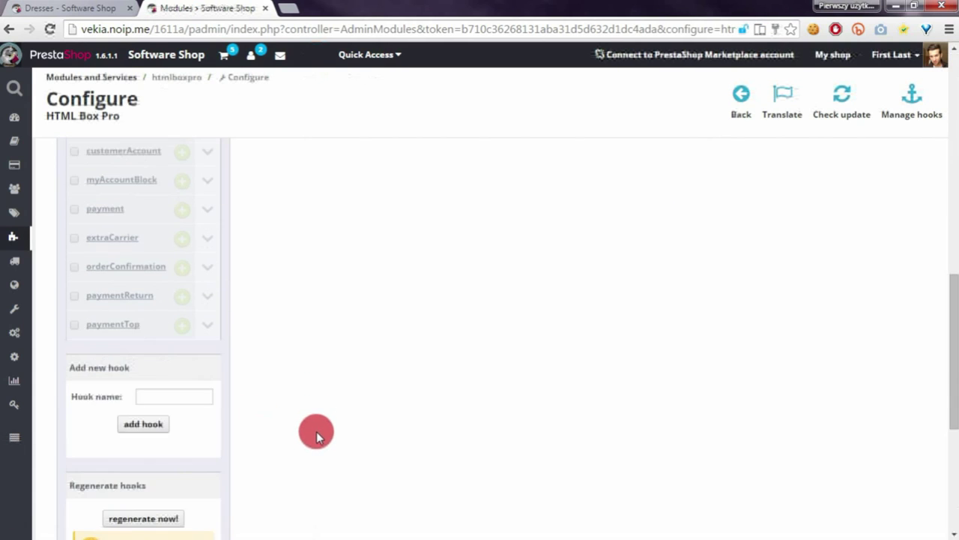
{"action": "left_click", "coordinate": [184, 359]}
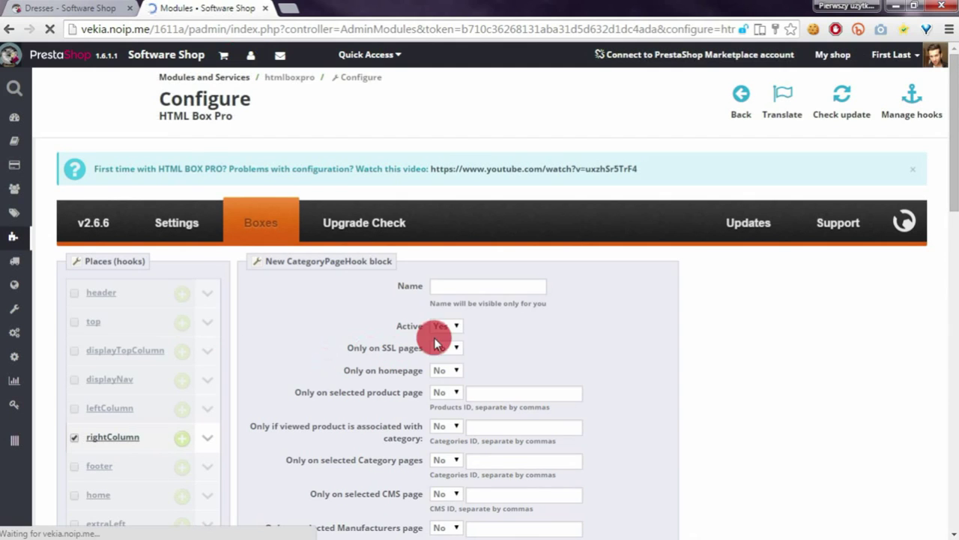
Check the Dresses storefront page for its category ID, then return to the block form.
{"action": "left_click", "coordinate": [124, 8]}
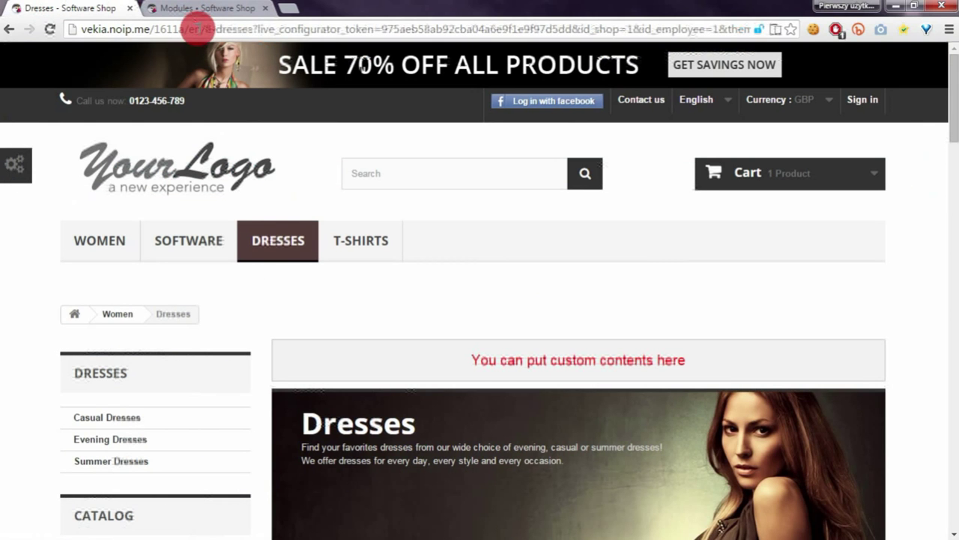
{"action": "left_click", "coordinate": [213, 7]}
{"action": "left_click", "coordinate": [63, 8]}
{"action": "left_click", "coordinate": [225, 8]}
{"action": "scroll", "coordinate": [485, 281], "scroll_direction": "down", "scroll_amount": 1}
Name the new block 'This is test of my block'.
{"action": "left_click", "coordinate": [487, 217]}
{"action": "type", "text": "This is test of my block"}
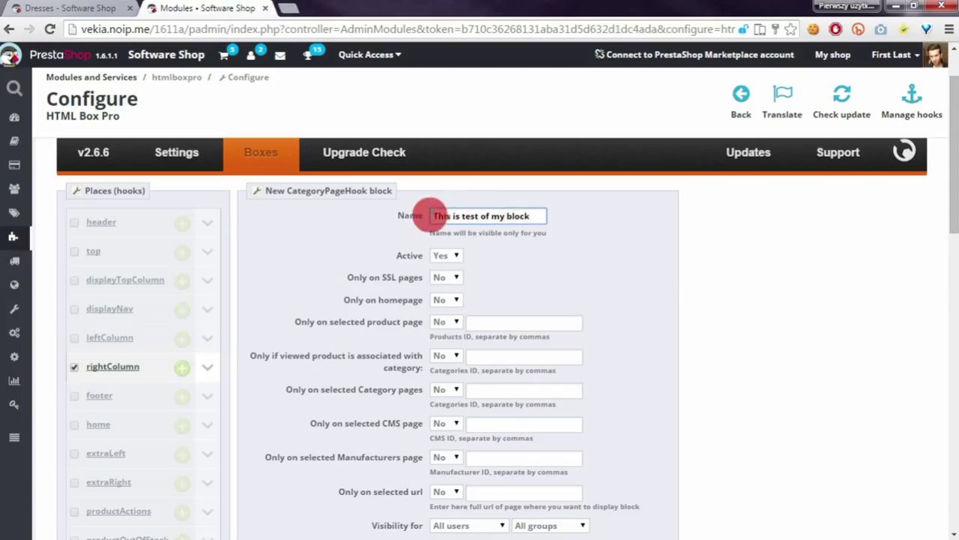
{"action": "left_click_drag", "start_coordinate": [528, 216], "coordinate": [426, 217]}
{"action": "left_click", "coordinate": [427, 217]}
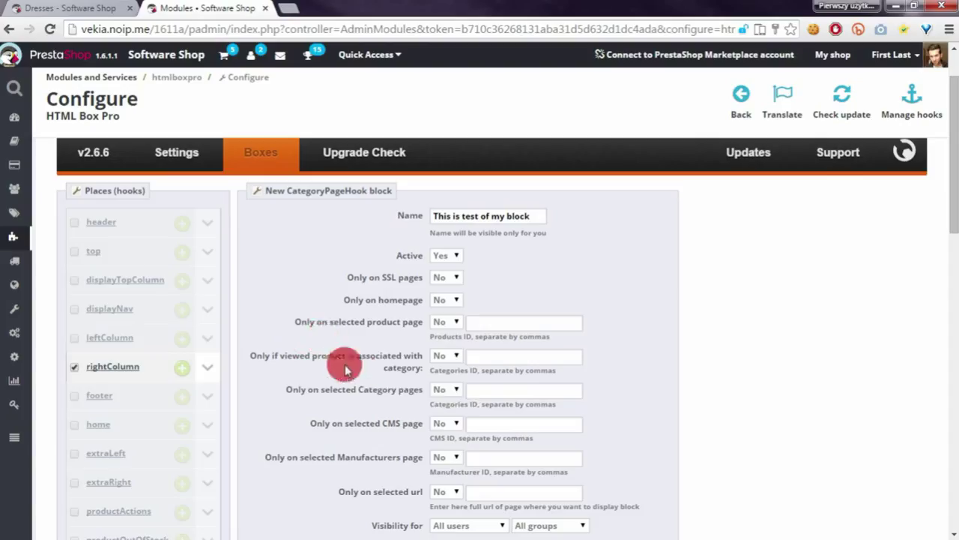
Set 'Only on selected Category pages' to Yes with category ID 8.
{"action": "left_click", "coordinate": [445, 391]}
{"action": "left_click", "coordinate": [441, 412]}
{"action": "left_click", "coordinate": [499, 389]}
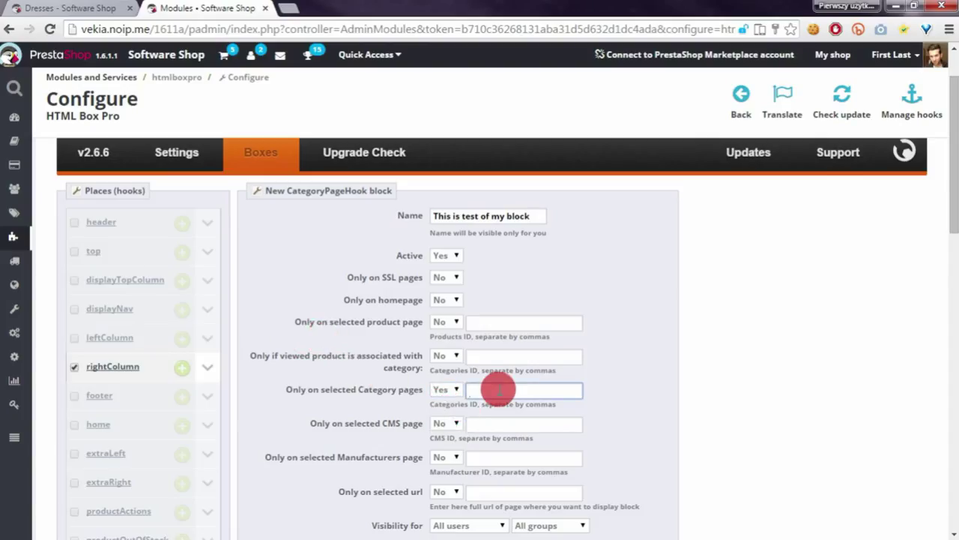
{"action": "type", "text": "8"}
{"action": "left_click", "coordinate": [637, 364]}
{"action": "scroll", "coordinate": [636, 365], "scroll_direction": "down", "scroll_amount": 7}
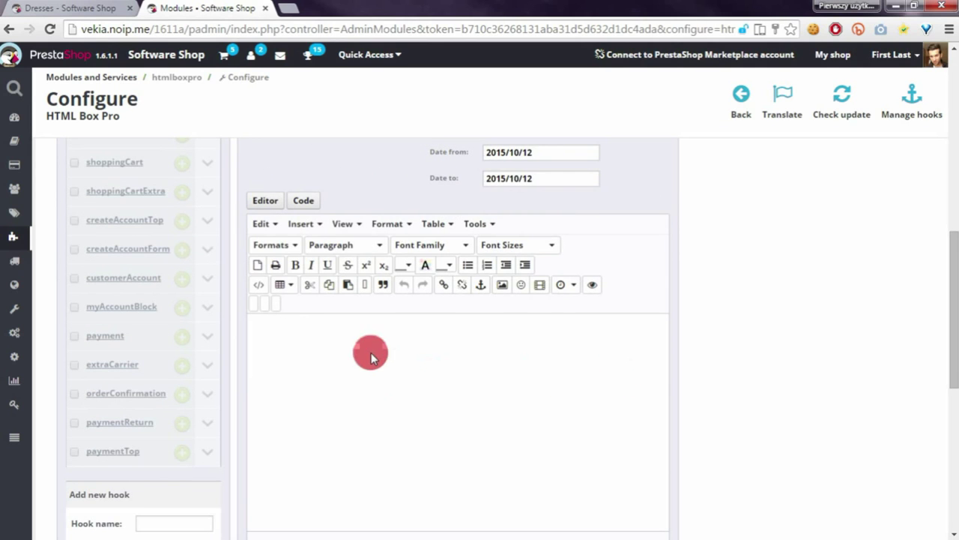
Apply the block's HTML source and make 'This is my text' a Header 1 heading.
{"action": "left_click", "coordinate": [258, 284]}
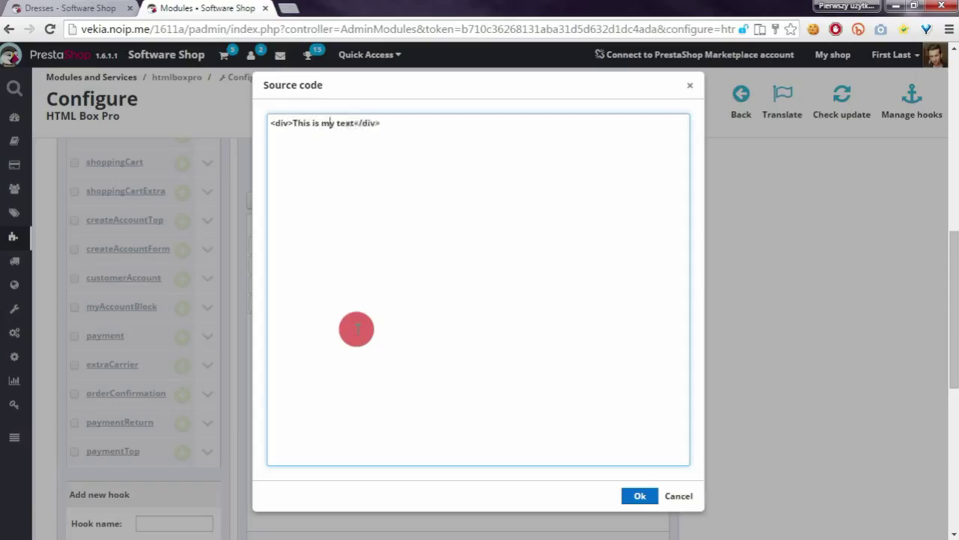
{"action": "left_click", "coordinate": [640, 495]}
{"action": "left_click_drag", "start_coordinate": [364, 319], "coordinate": [184, 314]}
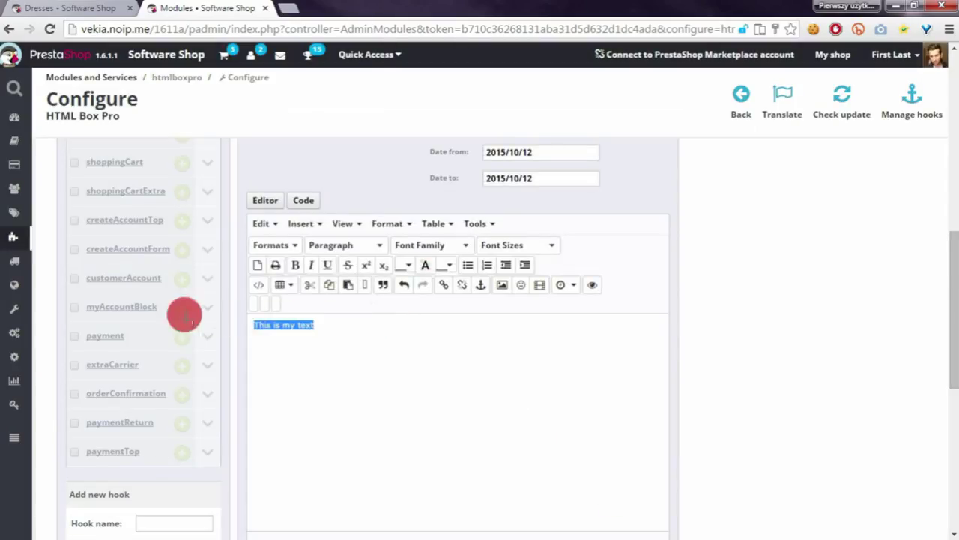
{"action": "left_click", "coordinate": [349, 246]}
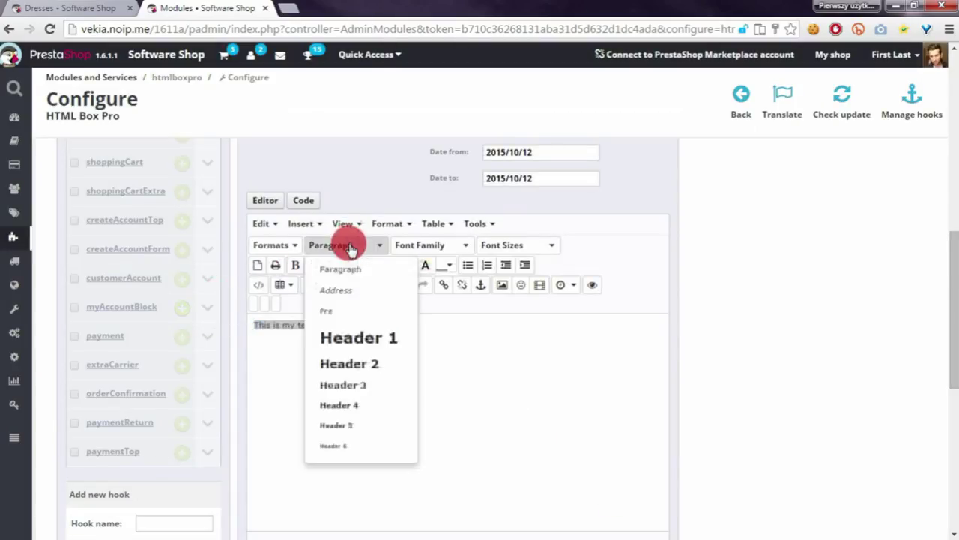
{"action": "left_click", "coordinate": [366, 337]}
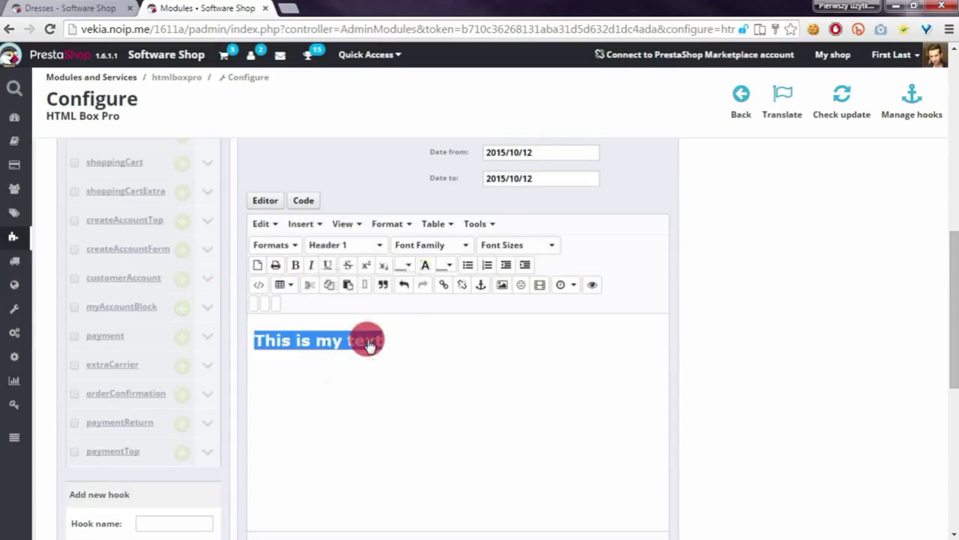
Give the heading an orange background and a pale text colour.
{"action": "left_click", "coordinate": [456, 266]}
{"action": "left_click", "coordinate": [454, 304]}
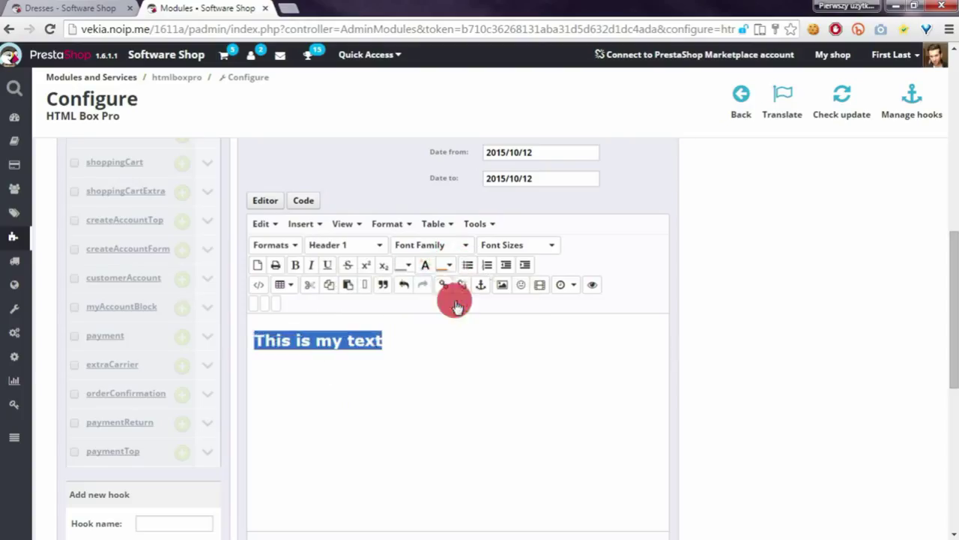
{"action": "left_click", "coordinate": [408, 265]}
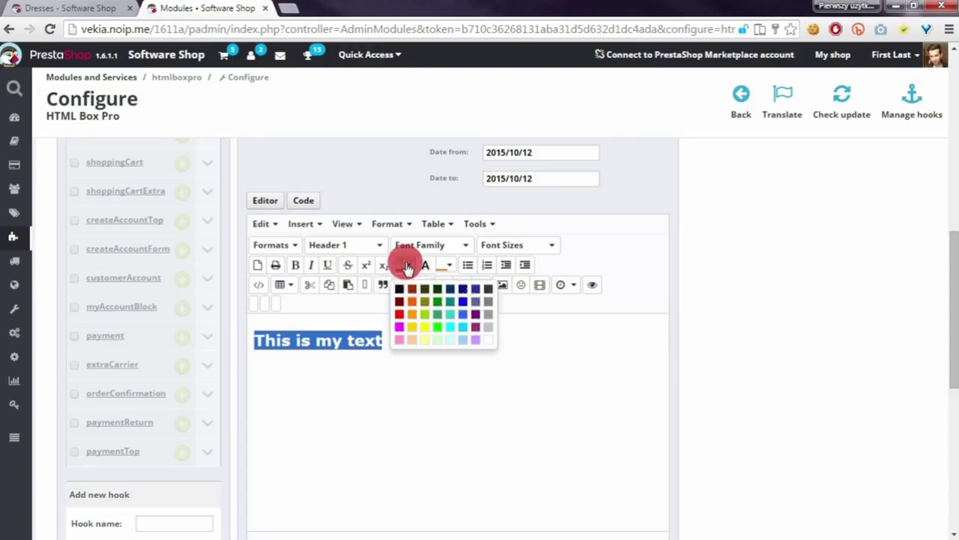
{"action": "left_click", "coordinate": [483, 341]}
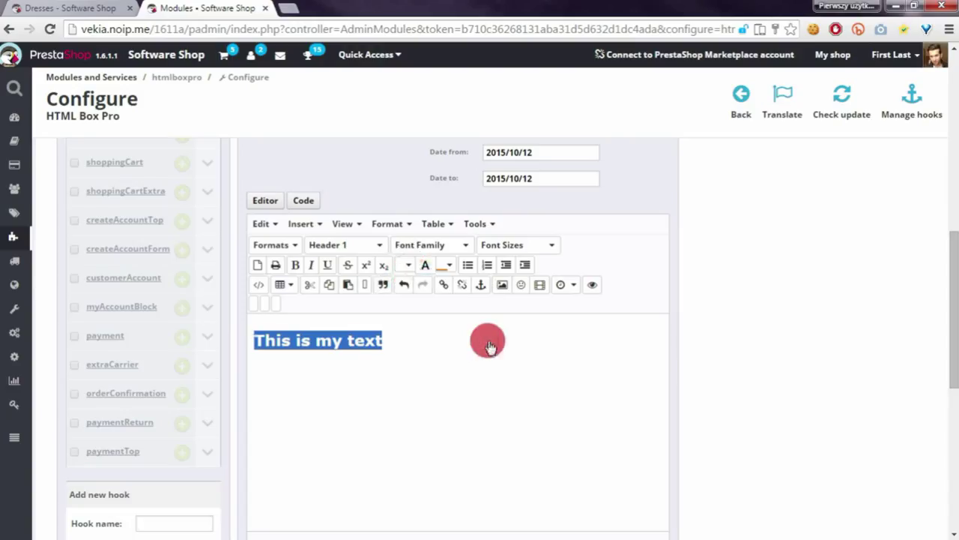
{"action": "left_click", "coordinate": [420, 337]}
Centre the heading via Format > Formats > Alignment > Center.
{"action": "left_click_drag", "start_coordinate": [407, 342], "coordinate": [210, 335]}
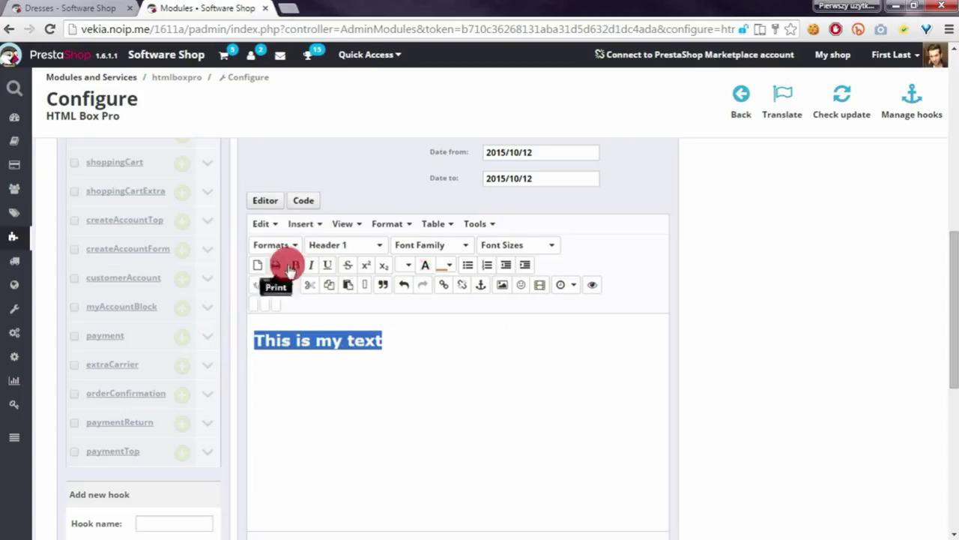
{"action": "left_click", "coordinate": [390, 225]}
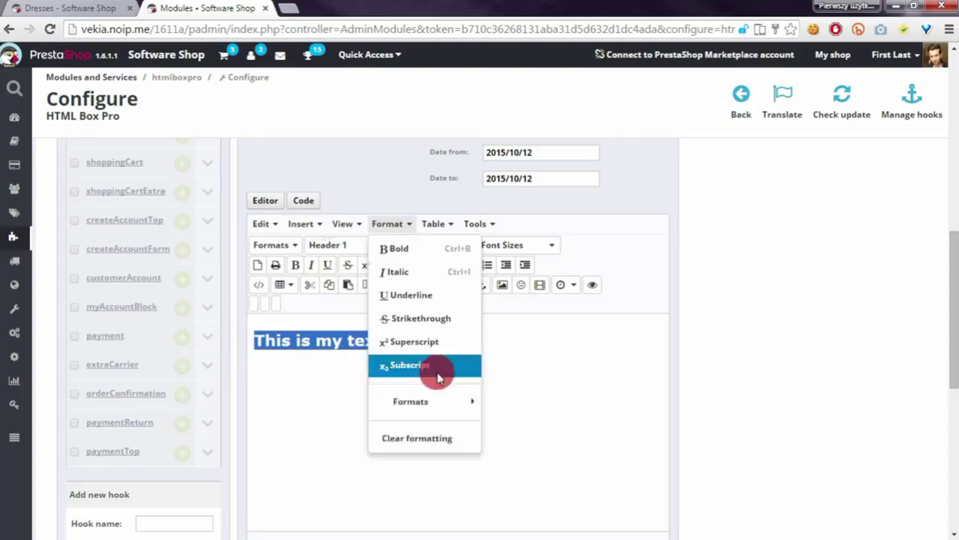
{"action": "mouse_move", "coordinate": [439, 405]}
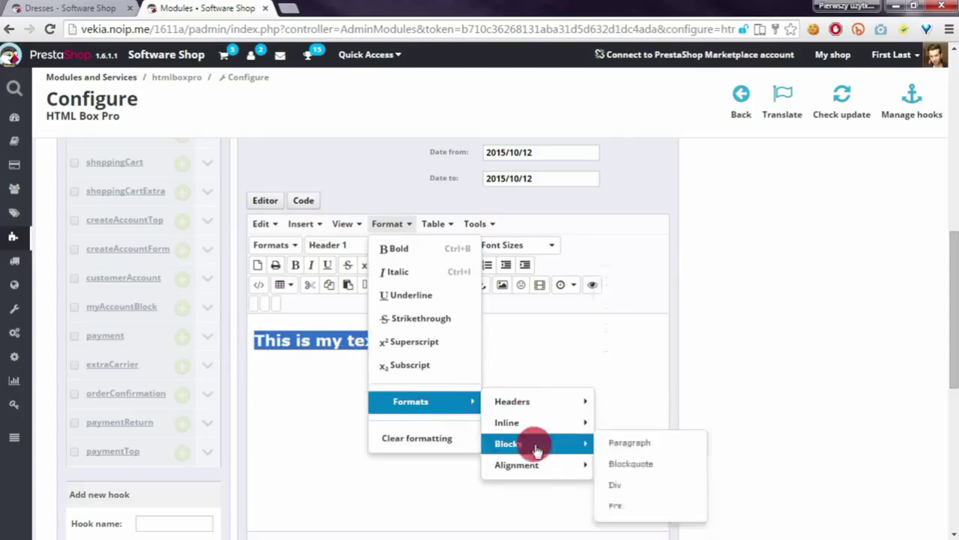
{"action": "mouse_move", "coordinate": [542, 466]}
{"action": "left_click", "coordinate": [625, 424]}
{"action": "left_click", "coordinate": [463, 413]}
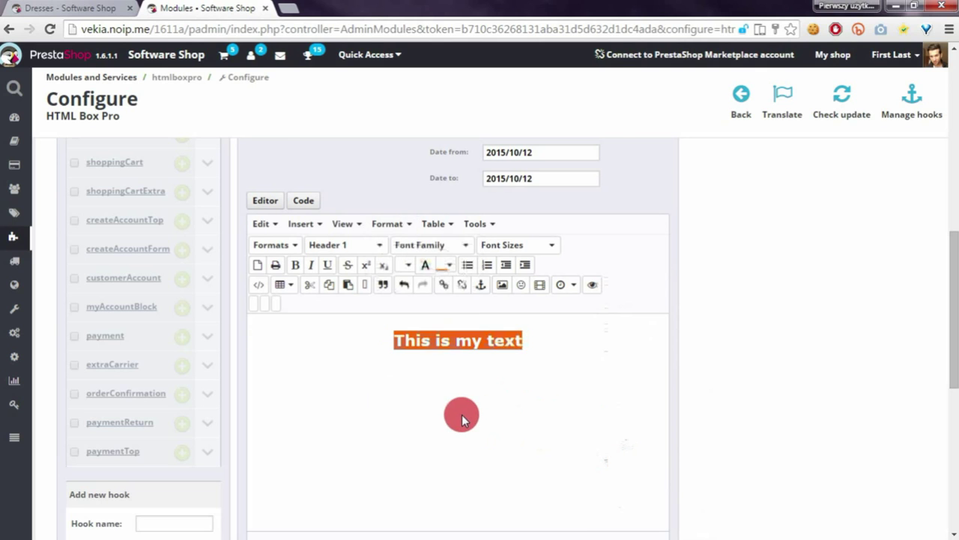
Save the block.
{"action": "scroll", "coordinate": [563, 413], "scroll_direction": "down", "scroll_amount": 1}
{"action": "scroll", "coordinate": [571, 413], "scroll_direction": "up", "scroll_amount": 5}
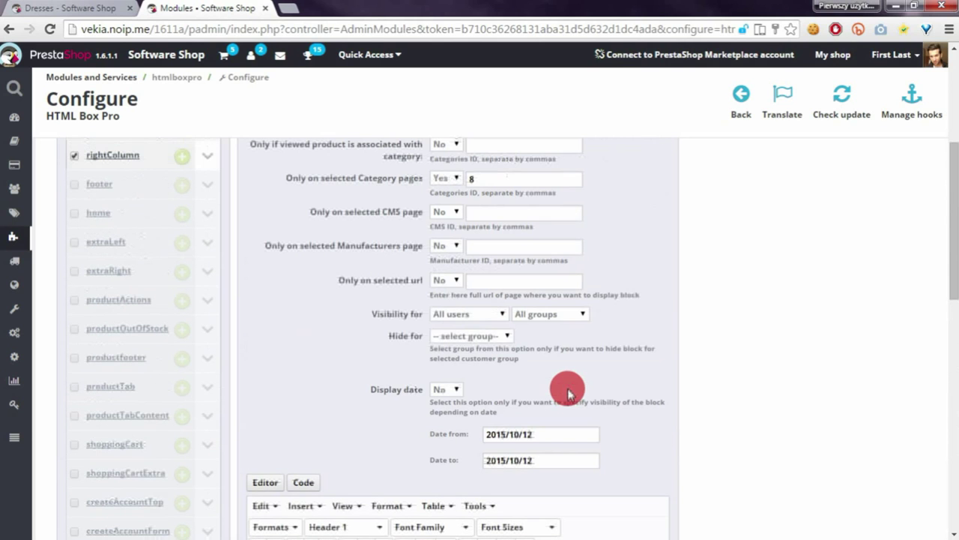
{"action": "scroll", "coordinate": [563, 397], "scroll_direction": "down", "scroll_amount": 8}
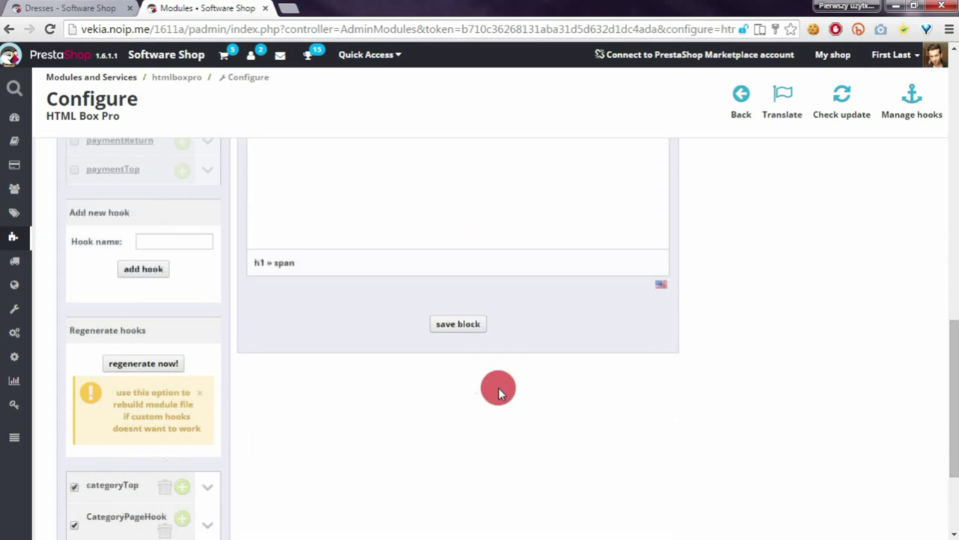
{"action": "left_click", "coordinate": [466, 324]}
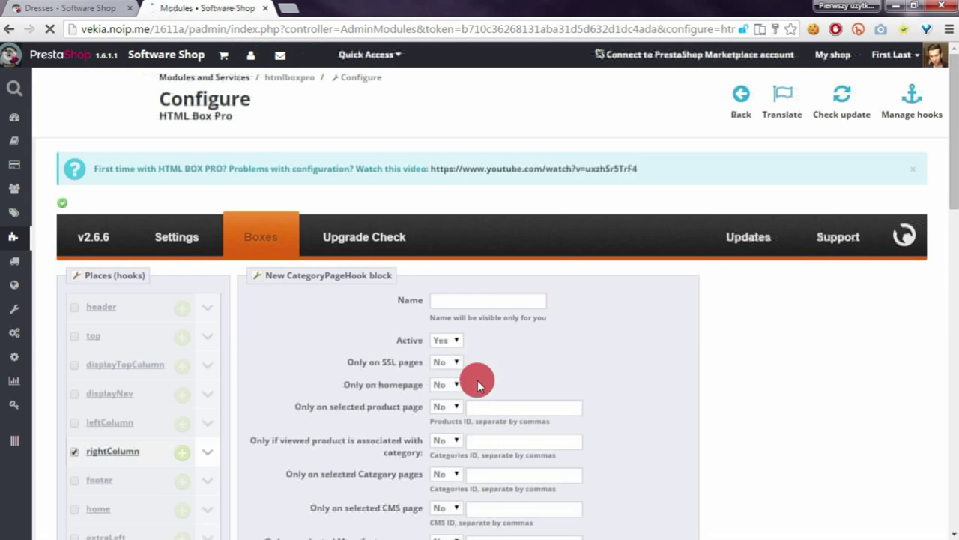
Expand CategoryPageHook's blocks, reorder 'This is test of my block', then view the Dresses page.
{"action": "scroll", "coordinate": [380, 363], "scroll_direction": "down", "scroll_amount": 10}
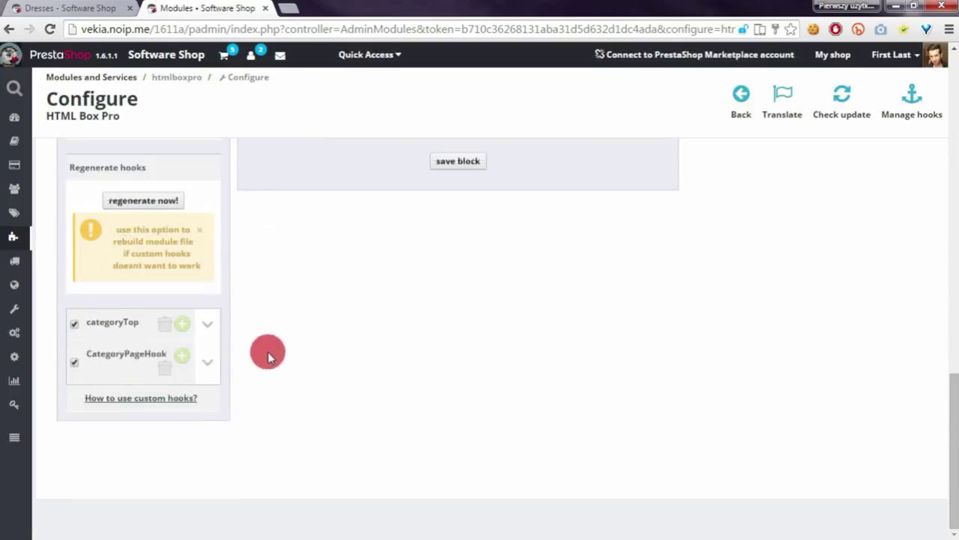
{"action": "left_click", "coordinate": [211, 366]}
{"action": "left_click_drag", "start_coordinate": [125, 388], "coordinate": [177, 416]}
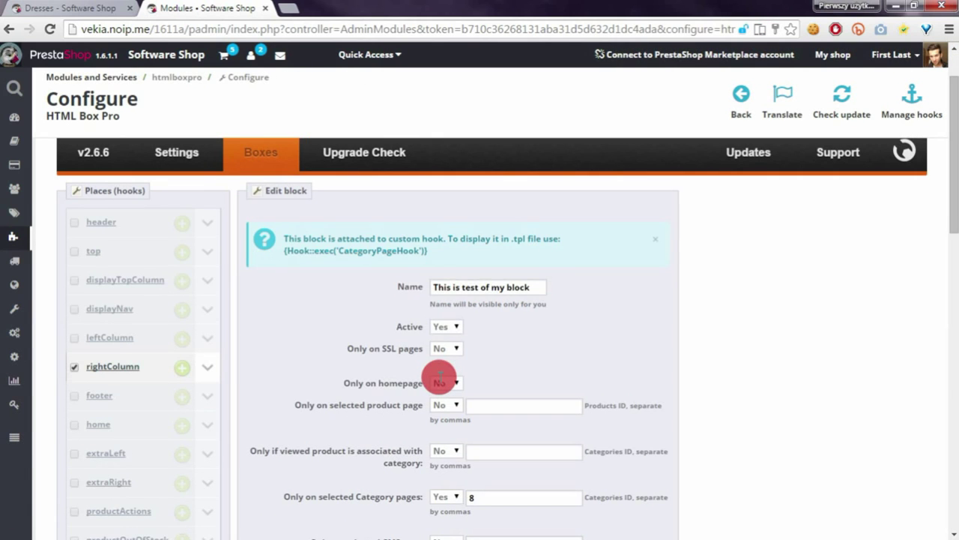
{"action": "scroll", "coordinate": [563, 377], "scroll_direction": "down", "scroll_amount": 3}
{"action": "scroll", "coordinate": [563, 377], "scroll_direction": "up", "scroll_amount": 4}
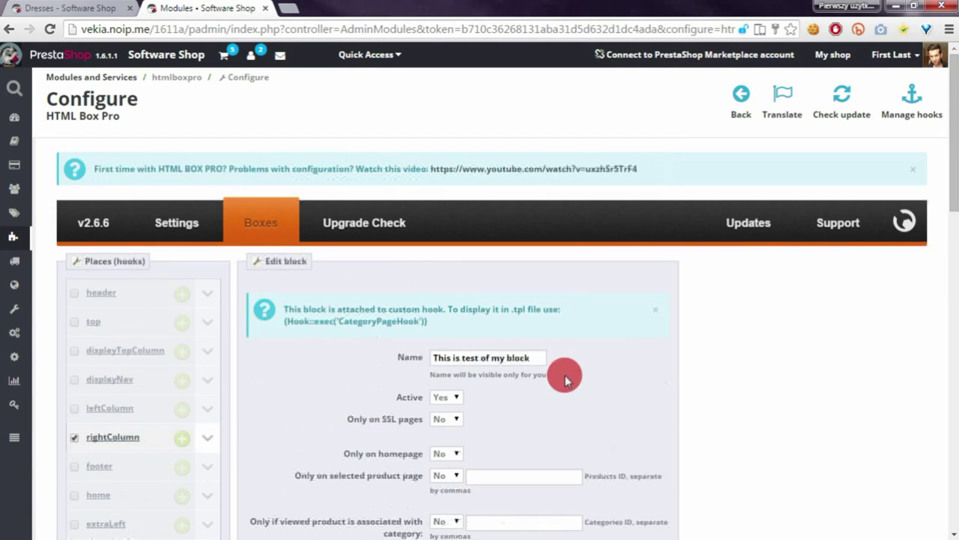
{"action": "left_click", "coordinate": [69, 8]}
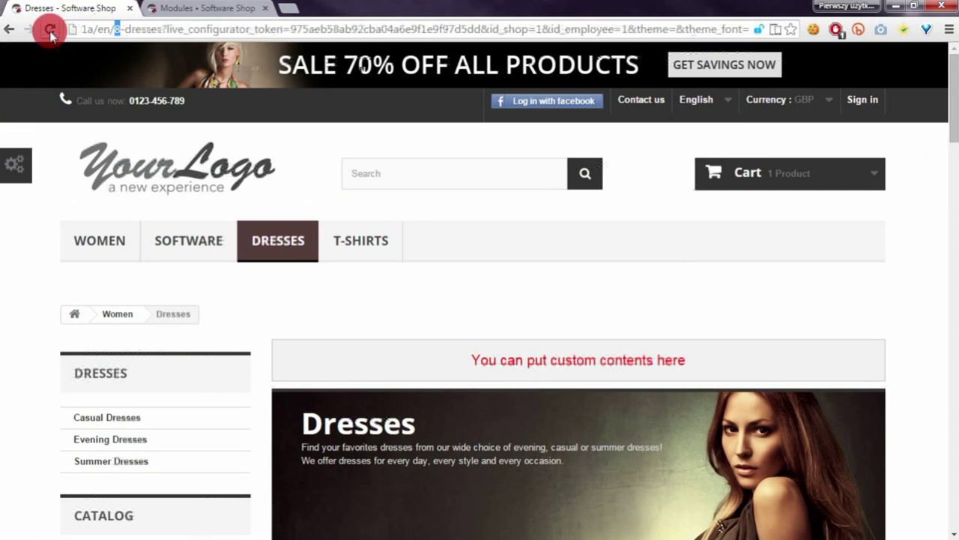
Reload the Dresses page, look for the block, then go back to HTML Box Pro.
{"action": "left_click", "coordinate": [50, 31]}
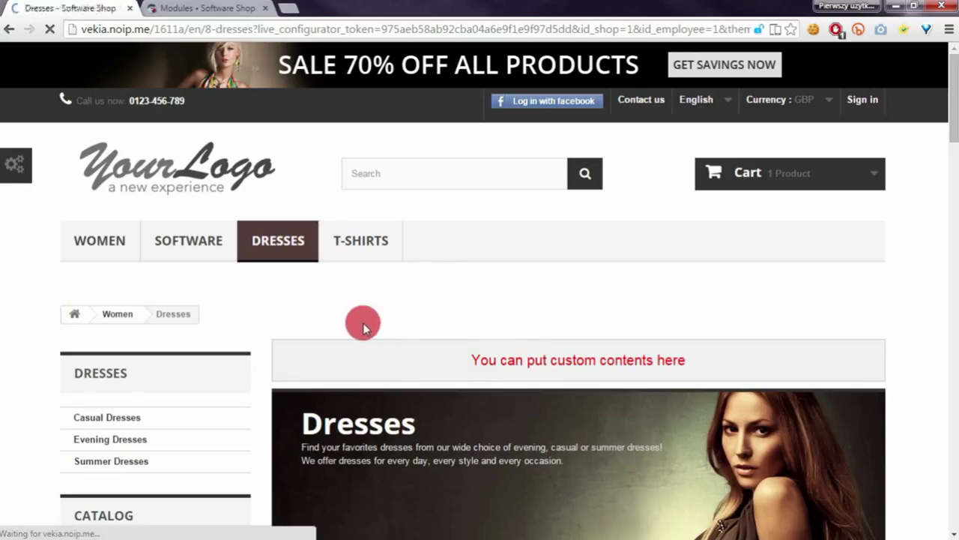
{"action": "scroll", "coordinate": [306, 321], "scroll_direction": "down", "scroll_amount": 1}
{"action": "scroll", "coordinate": [306, 321], "scroll_direction": "down", "scroll_amount": 5}
{"action": "scroll", "coordinate": [305, 315], "scroll_direction": "up", "scroll_amount": 5}
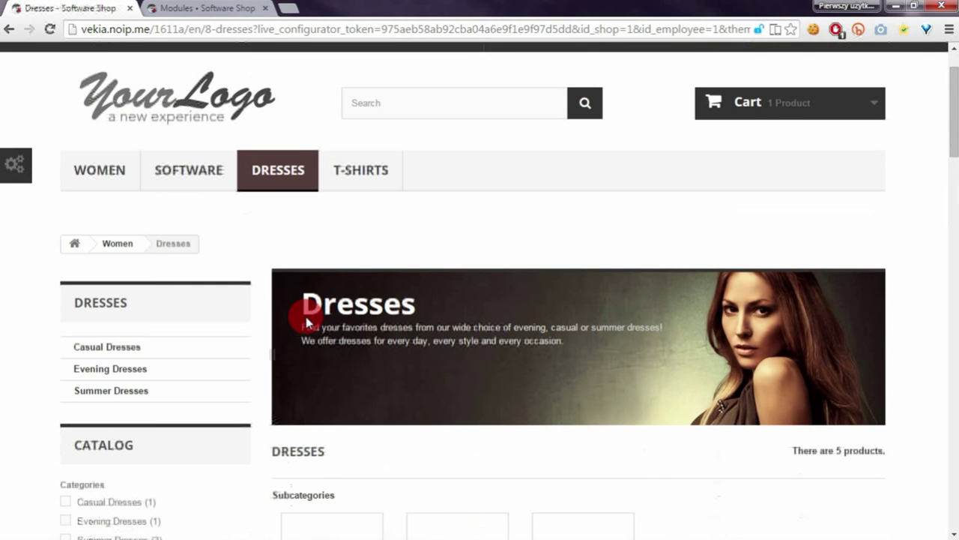
{"action": "scroll", "coordinate": [368, 296], "scroll_direction": "down", "scroll_amount": 5}
{"action": "scroll", "coordinate": [368, 289], "scroll_direction": "up", "scroll_amount": 5}
{"action": "scroll", "coordinate": [390, 300], "scroll_direction": "down", "scroll_amount": 2}
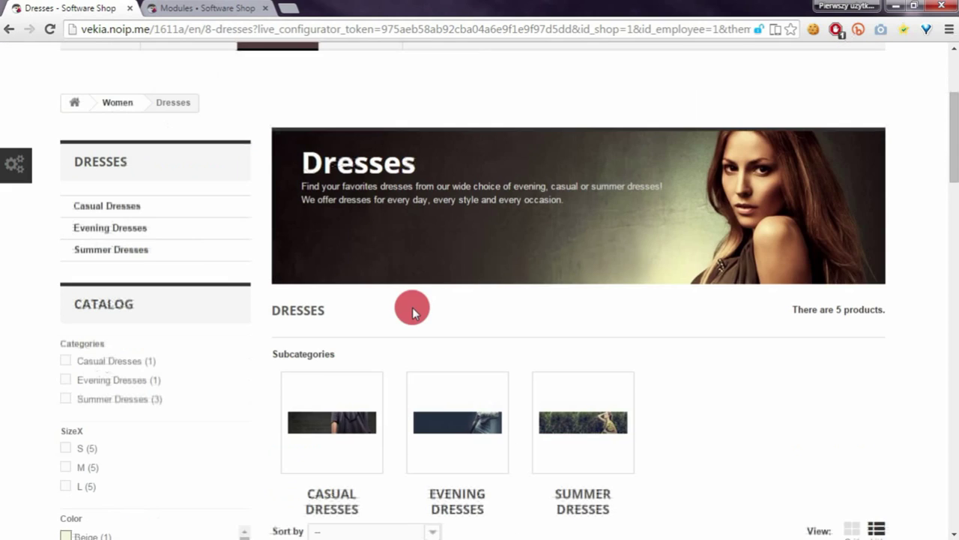
{"action": "scroll", "coordinate": [442, 310], "scroll_direction": "up", "scroll_amount": 3}
{"action": "scroll", "coordinate": [472, 312], "scroll_direction": "down", "scroll_amount": 3}
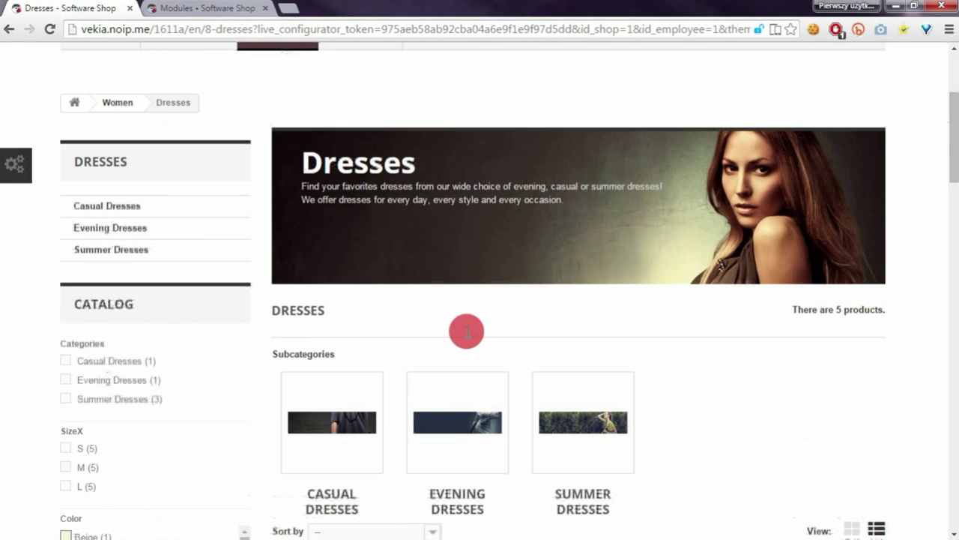
{"action": "left_click", "coordinate": [211, 8]}
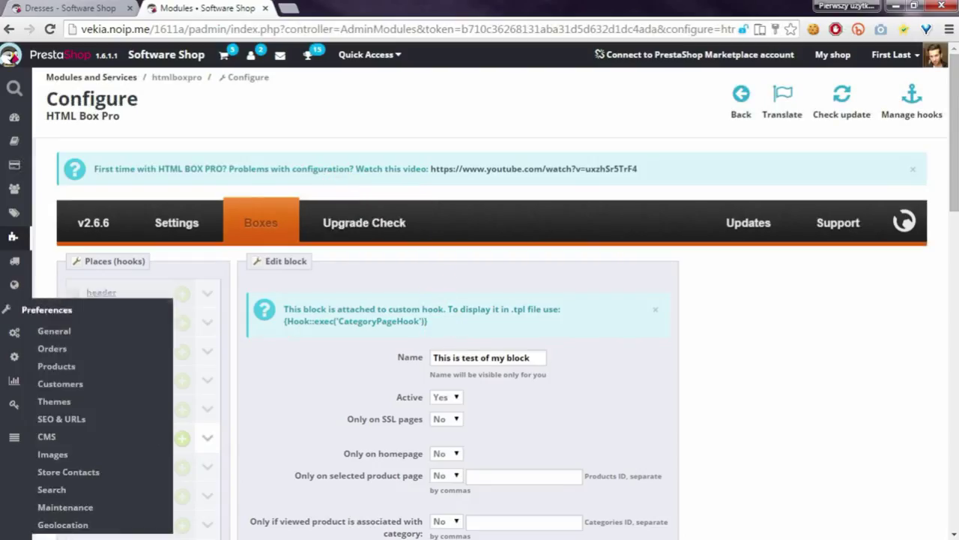
Copy the {Hook::exec('CategoryPageHook')} display code and switch to phpDesigner 8.
{"action": "left_click_drag", "start_coordinate": [443, 328], "coordinate": [289, 324]}
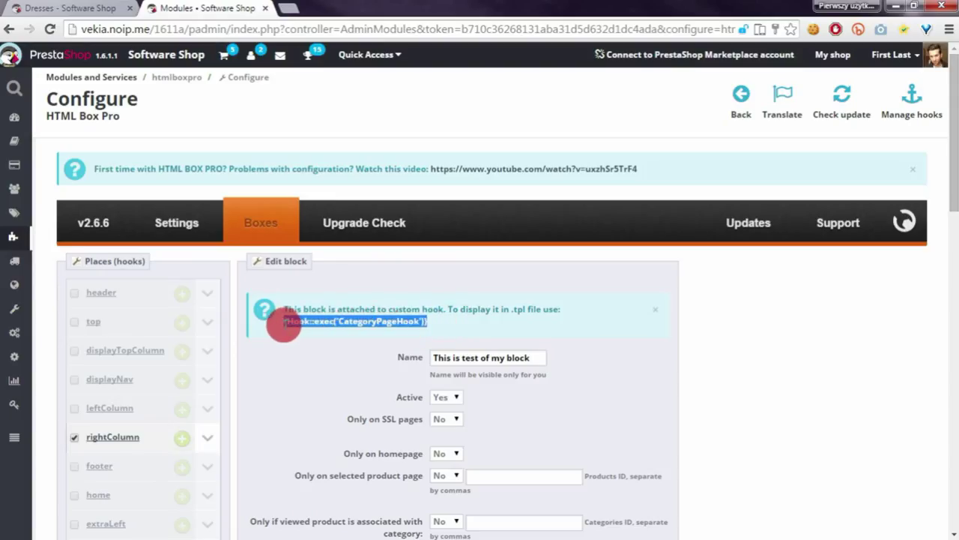
{"action": "mouse_move", "coordinate": [281, 320]}
{"action": "left_mouse_down"}
{"action": "mouse_move", "coordinate": [274, 285]}
{"action": "mouse_move", "coordinate": [267, 300]}
{"action": "mouse_move", "coordinate": [283, 321]}
{"action": "left_mouse_up"}
{"action": "key", "text": "ctrl+c"}
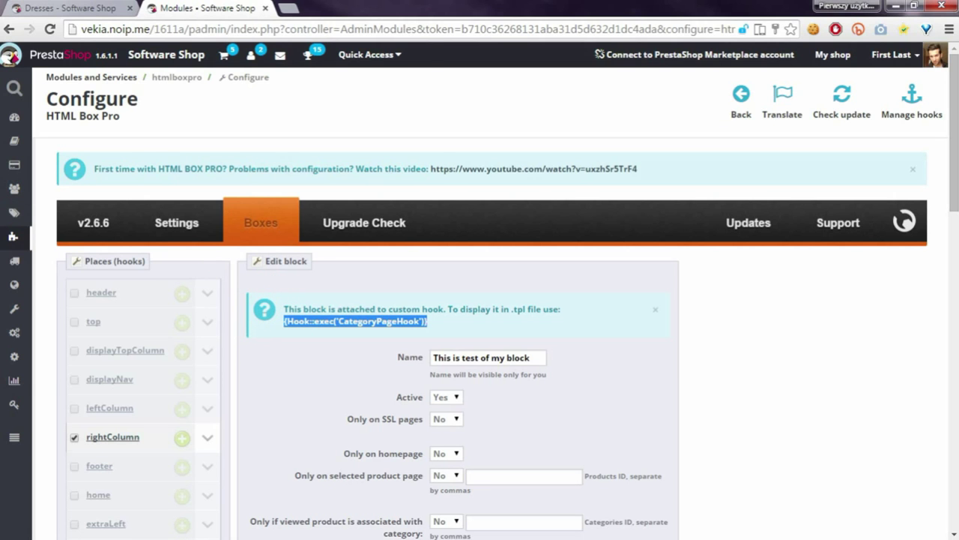
{"action": "key", "text": "alt+Tab"}
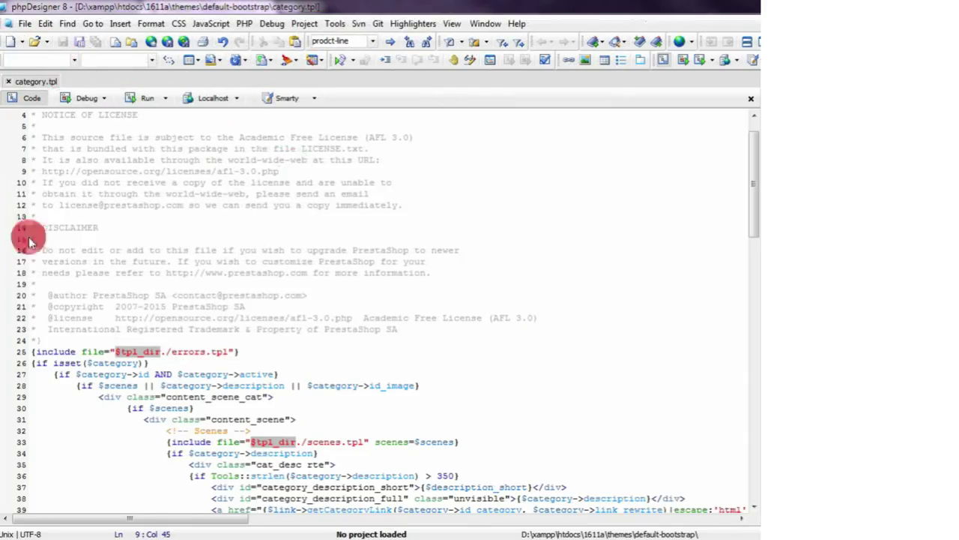
Open category.tpl in phpDesigner and place the caret after the errors.tpl include.
{"action": "key", "text": "ctrl+o"}
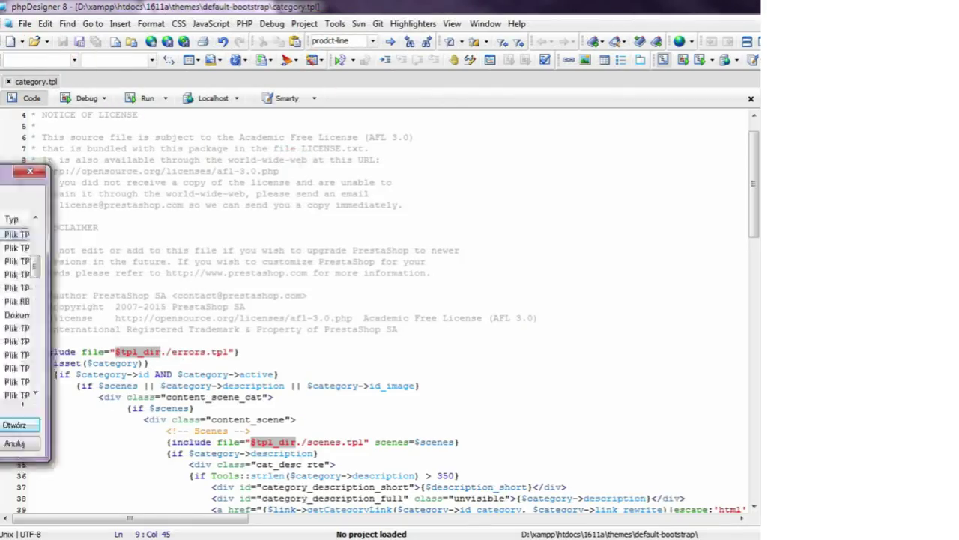
{"action": "left_click_drag", "start_coordinate": [30, 167], "coordinate": [268, 161]}
{"action": "left_click", "coordinate": [235, 221]}
{"action": "double_click", "coordinate": [234, 221]}
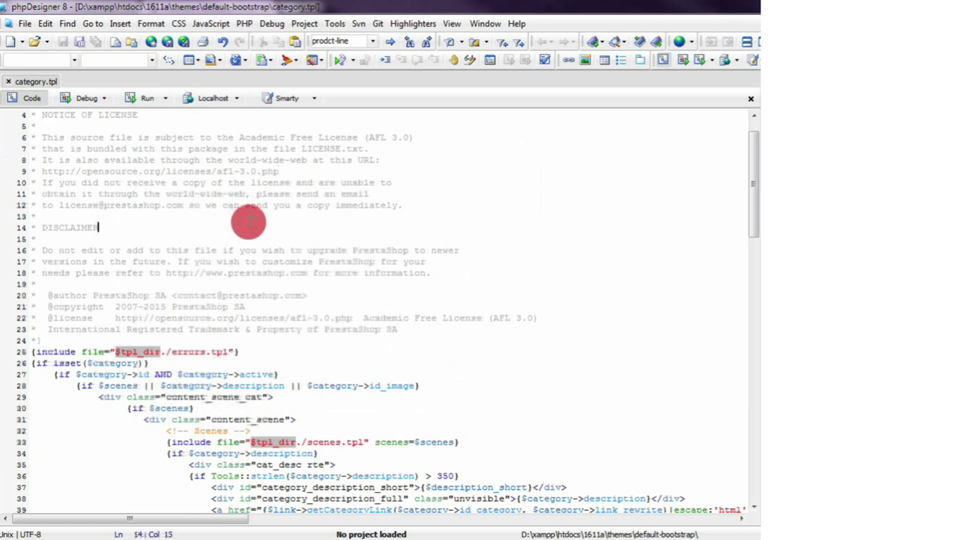
{"action": "scroll", "coordinate": [265, 238], "scroll_direction": "down", "scroll_amount": 1}
{"action": "scroll", "coordinate": [92, 143], "scroll_direction": "up", "scroll_amount": 2}
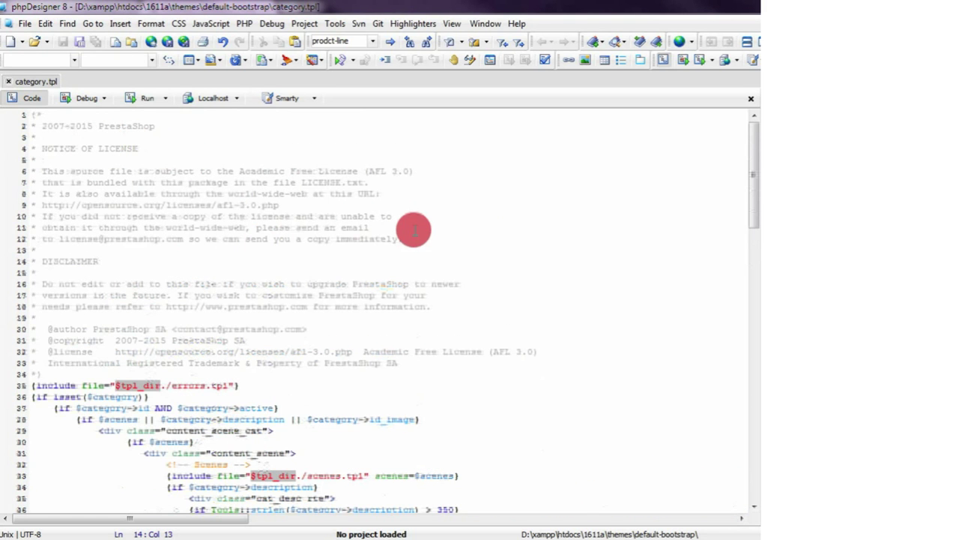
{"action": "scroll", "coordinate": [355, 242], "scroll_direction": "down", "scroll_amount": 2}
{"action": "scroll", "coordinate": [310, 216], "scroll_direction": "up", "scroll_amount": 1}
{"action": "scroll", "coordinate": [309, 216], "scroll_direction": "up", "scroll_amount": 1}
{"action": "left_click", "coordinate": [200, 204]}
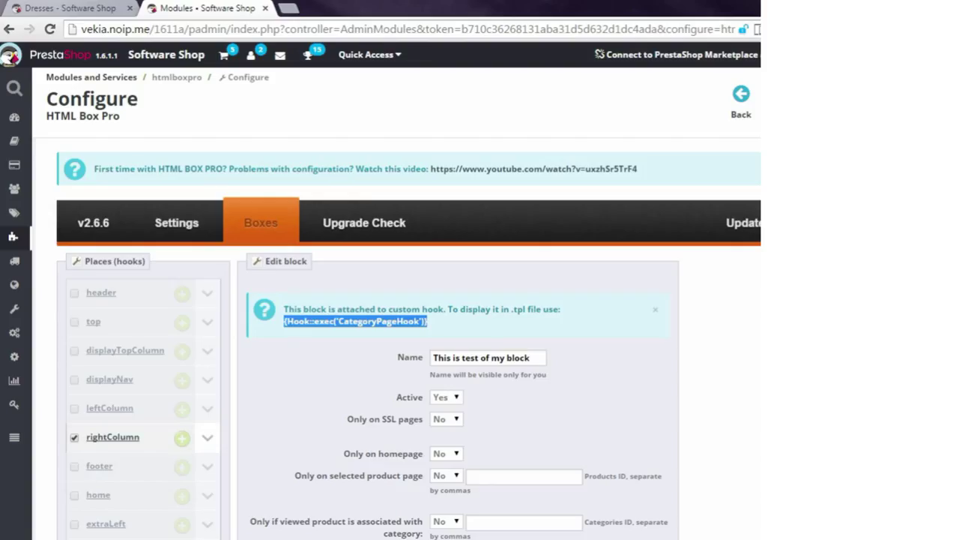
Paste {Hook::exec('CategoryPageHook')} as line 26 and save category.tpl.
{"action": "scroll", "coordinate": [160, 440], "scroll_direction": "down", "scroll_amount": 15}
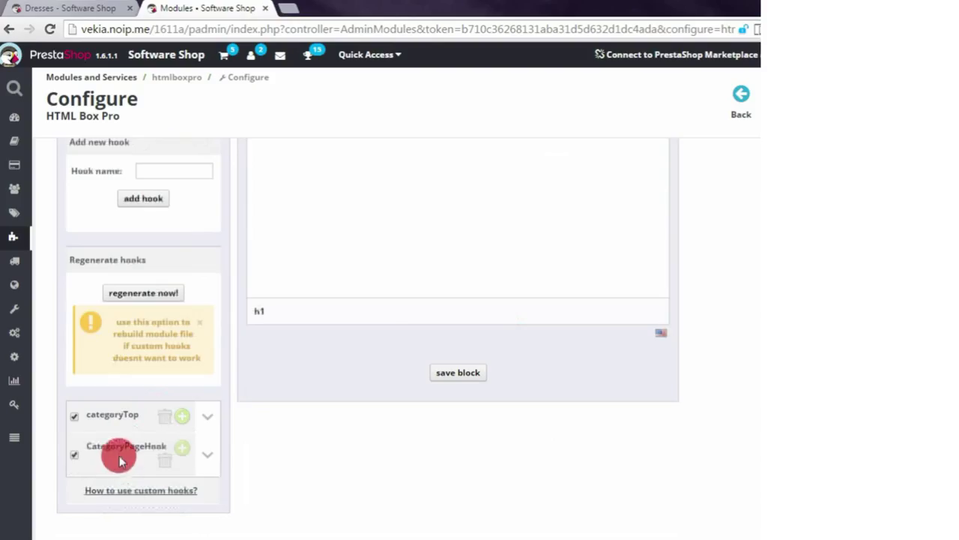
{"action": "key", "text": "alt+Tab"}
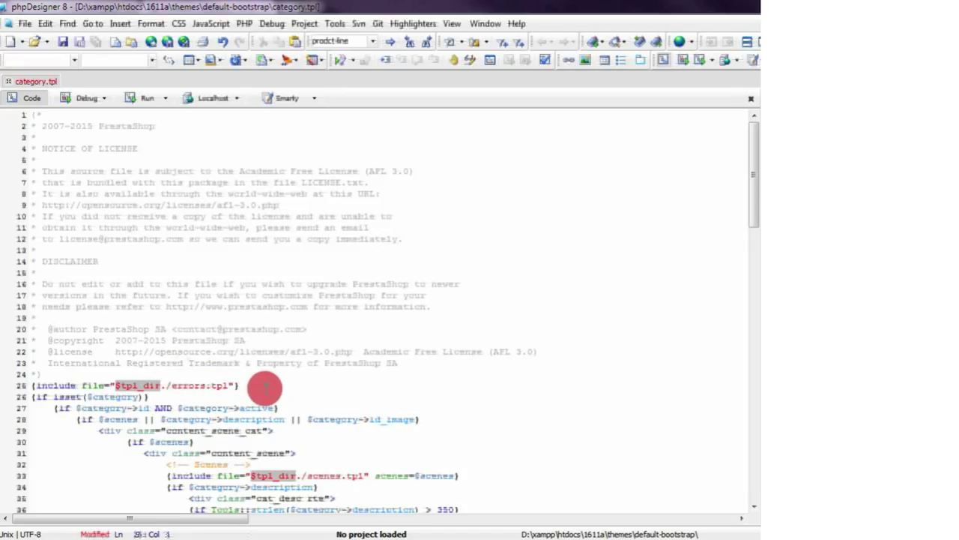
{"action": "key", "text": "ctrl+v"}
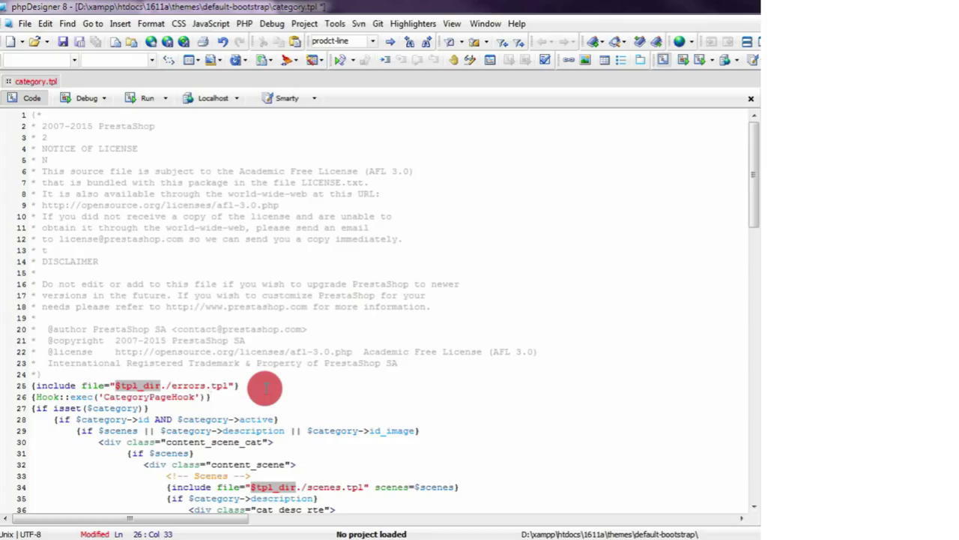
{"action": "key", "text": "ctrl+s"}
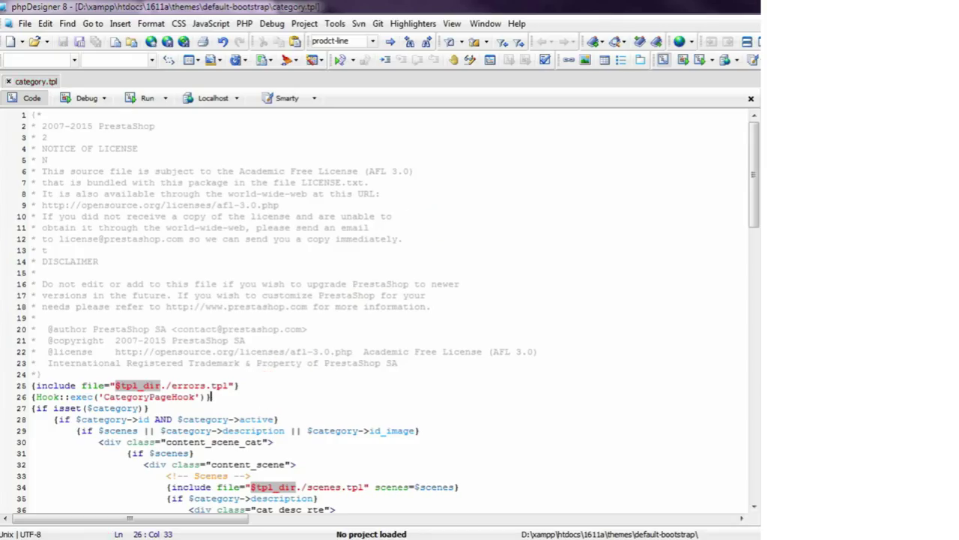
{"action": "key", "text": "alt+Tab"}
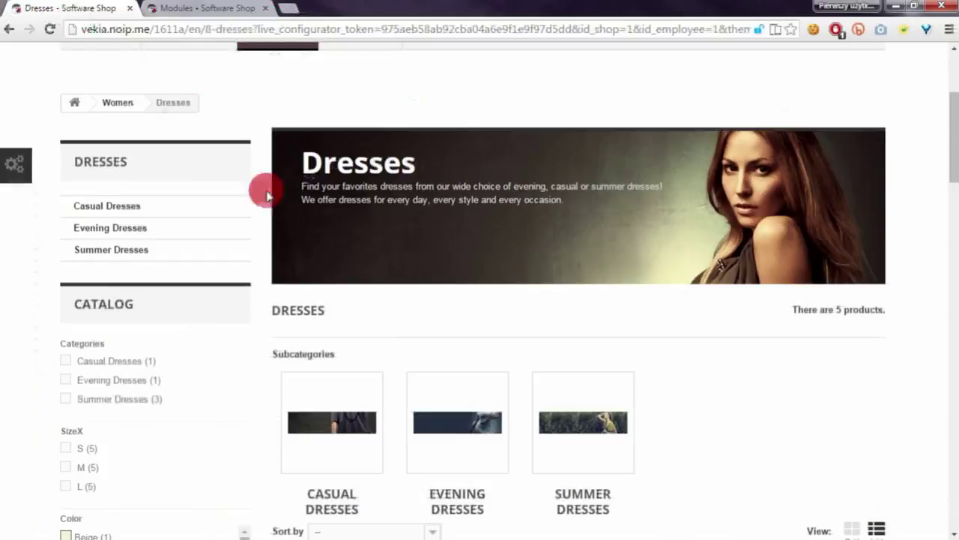
Reload the Dresses page and highlight the new orange 'This is my text' heading.
{"action": "left_click", "coordinate": [46, 32]}
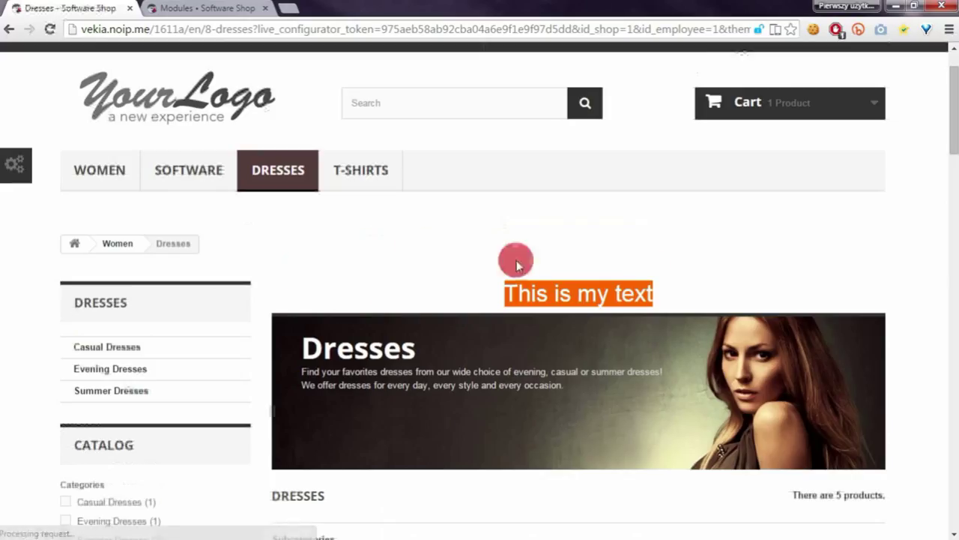
{"action": "left_click_drag", "start_coordinate": [505, 288], "coordinate": [700, 284]}
{"action": "left_click", "coordinate": [660, 281]}
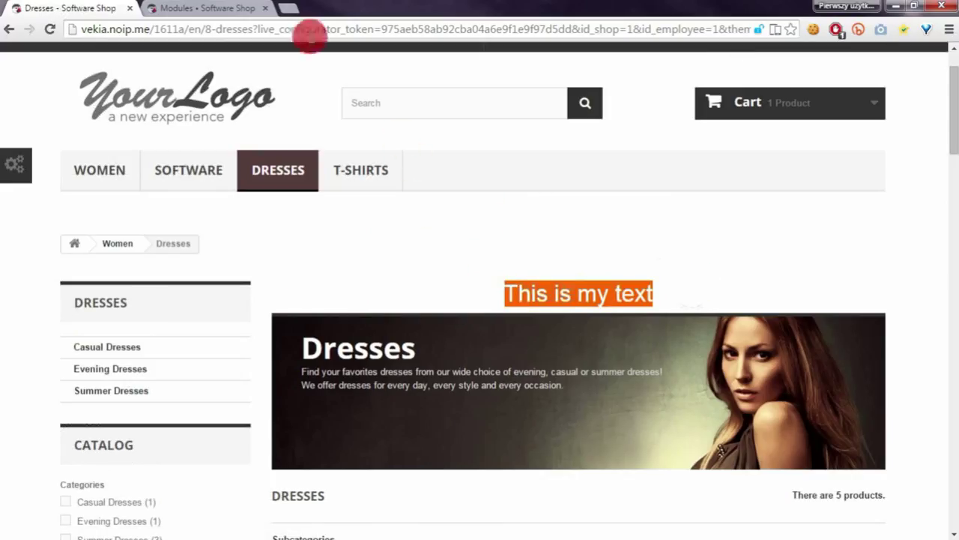
Check the HTML Box Pro block settings, then return to the Dresses page.
{"action": "left_click", "coordinate": [201, 6]}
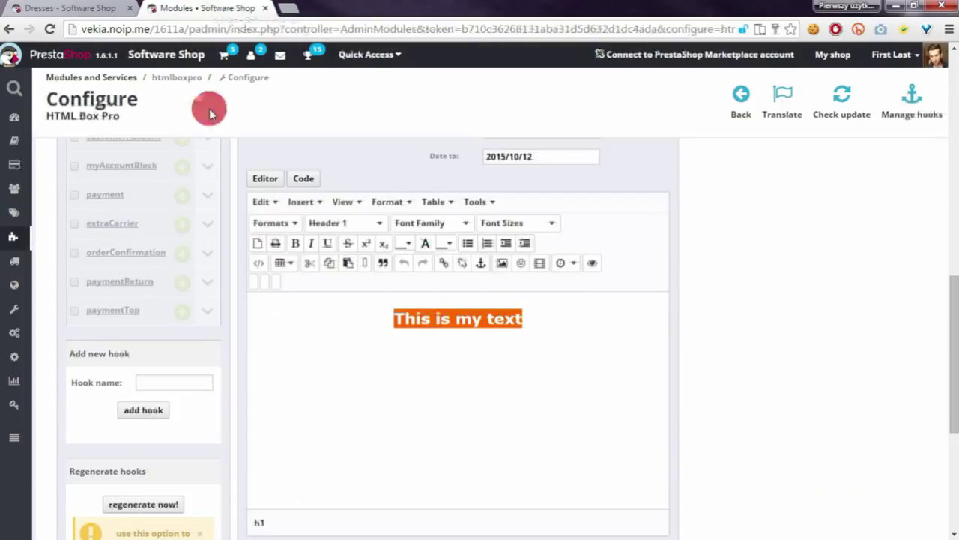
{"action": "scroll", "coordinate": [278, 270], "scroll_direction": "down", "scroll_amount": 2}
{"action": "left_click", "coordinate": [439, 260]}
{"action": "scroll", "coordinate": [202, 384], "scroll_direction": "down", "scroll_amount": 2}
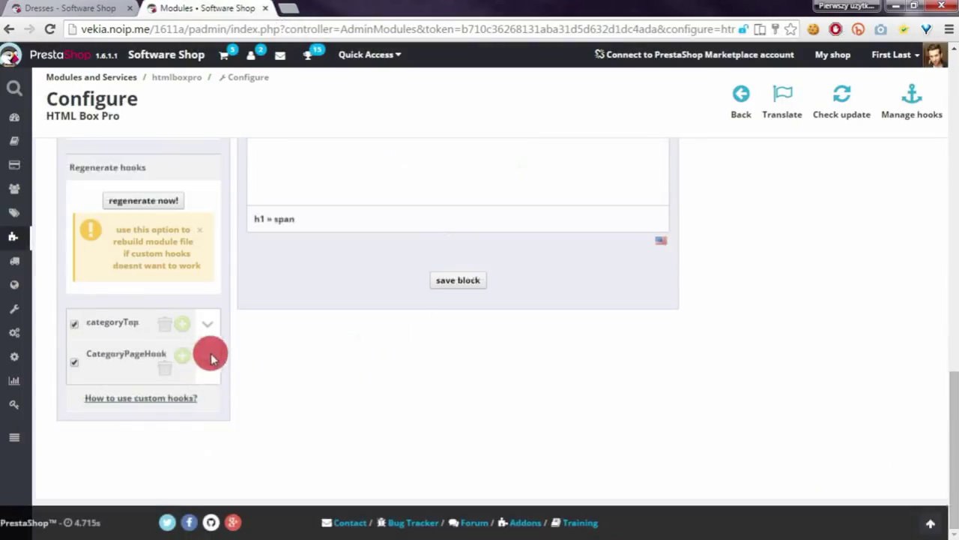
{"action": "left_click", "coordinate": [103, 6]}
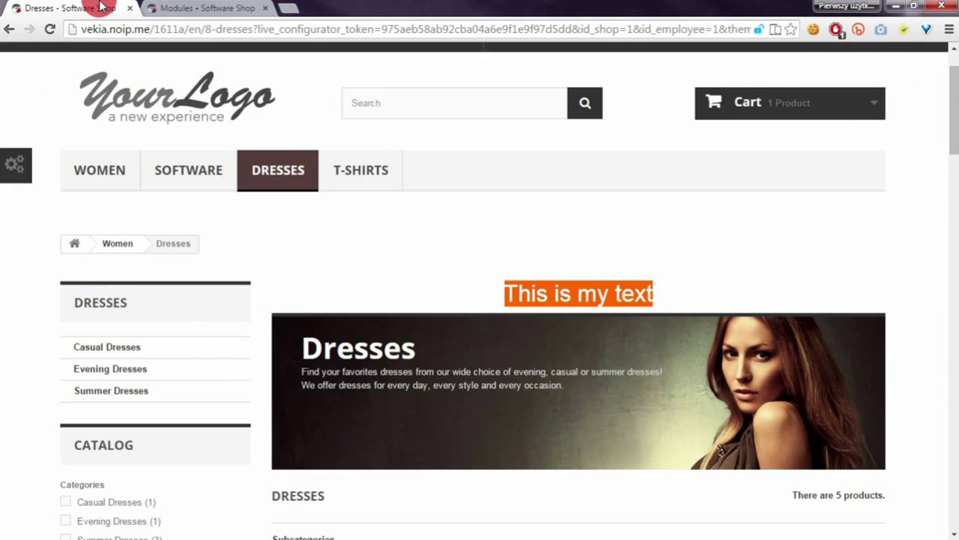
{"action": "scroll", "coordinate": [578, 266], "scroll_direction": "down", "scroll_amount": 5}
Open Evening Dresses, note the missing heading, and highlight its category ID 10 in the URL.
{"action": "scroll", "coordinate": [583, 303], "scroll_direction": "up", "scroll_amount": 5}
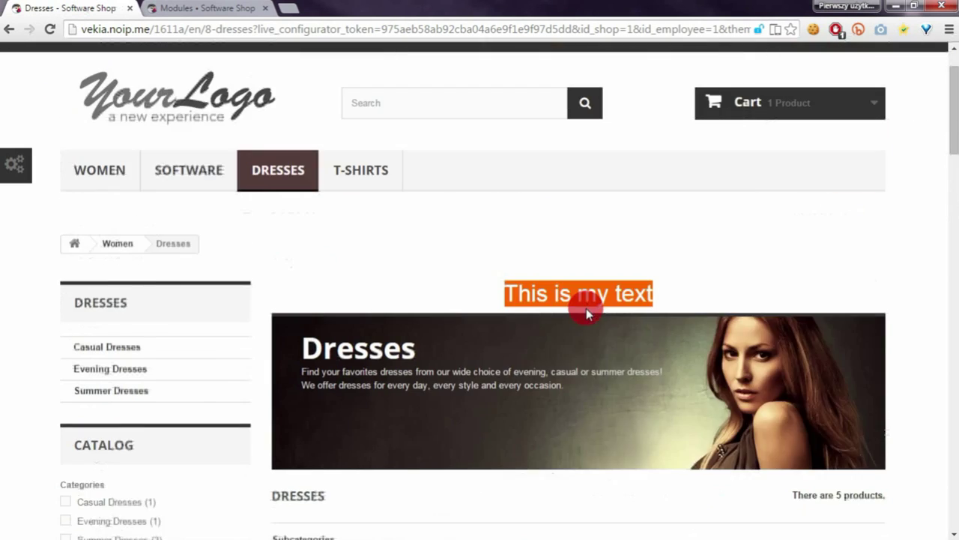
{"action": "scroll", "coordinate": [584, 299], "scroll_direction": "down", "scroll_amount": 4}
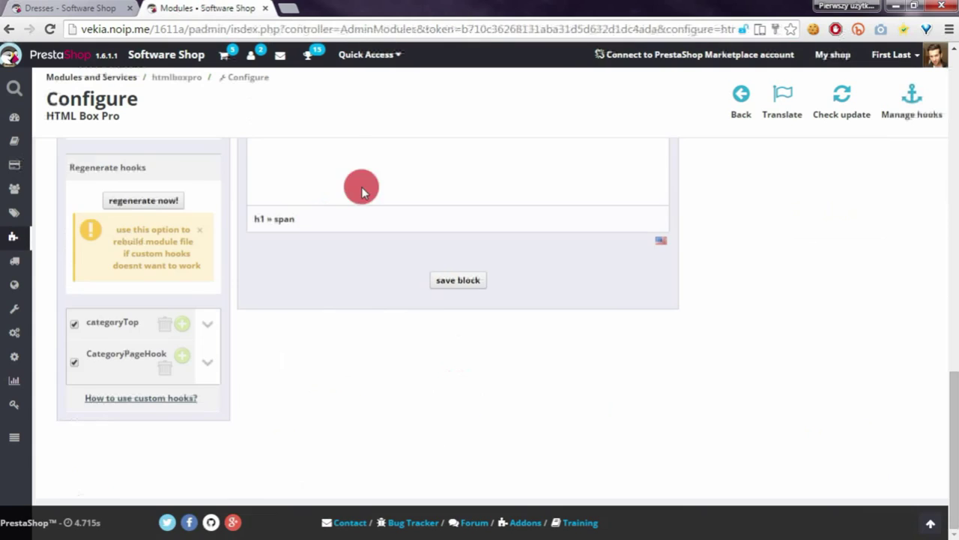
{"action": "scroll", "coordinate": [442, 371], "scroll_direction": "up", "scroll_amount": 10}
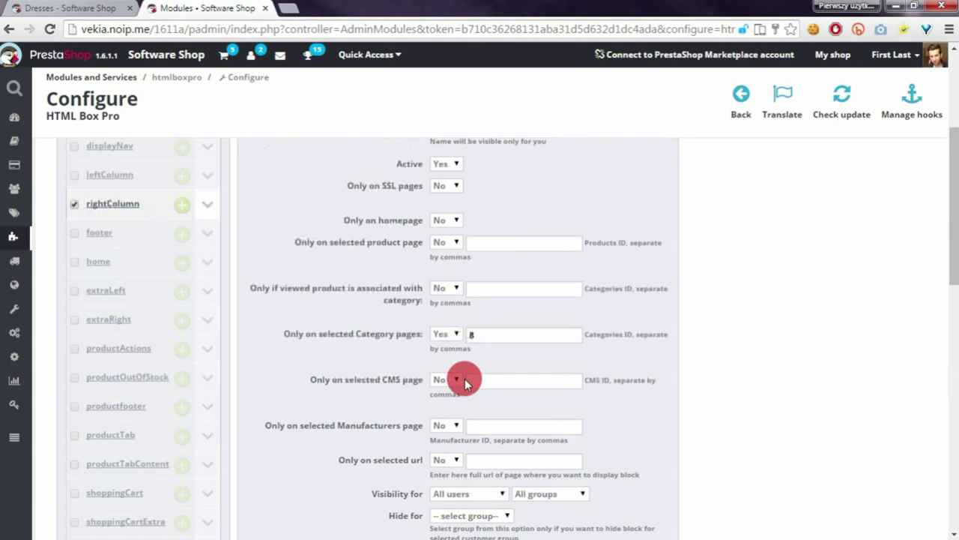
{"action": "scroll", "coordinate": [465, 382], "scroll_direction": "up", "scroll_amount": 2}
{"action": "left_click_drag", "start_coordinate": [278, 475], "coordinate": [657, 454]}
{"action": "left_click", "coordinate": [627, 445]}
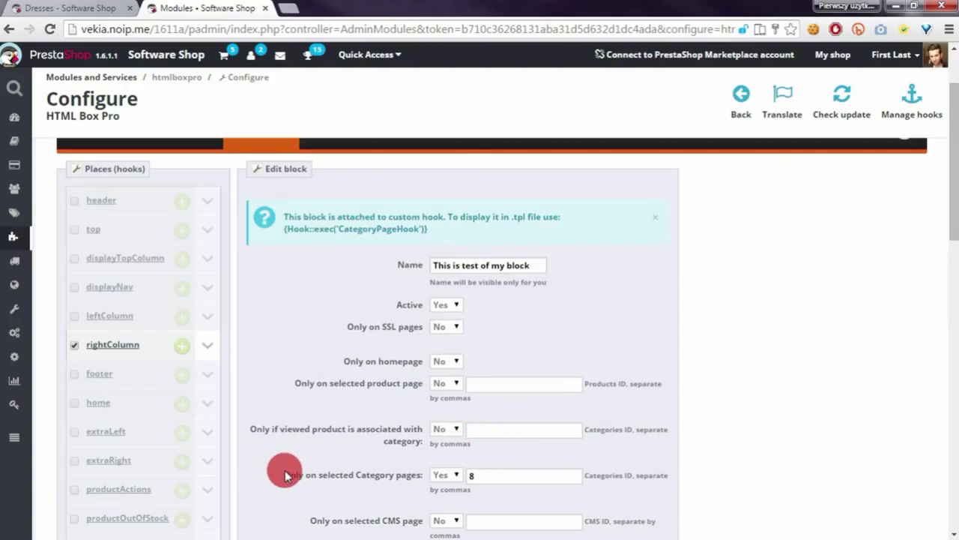
{"action": "left_click", "coordinate": [83, 9]}
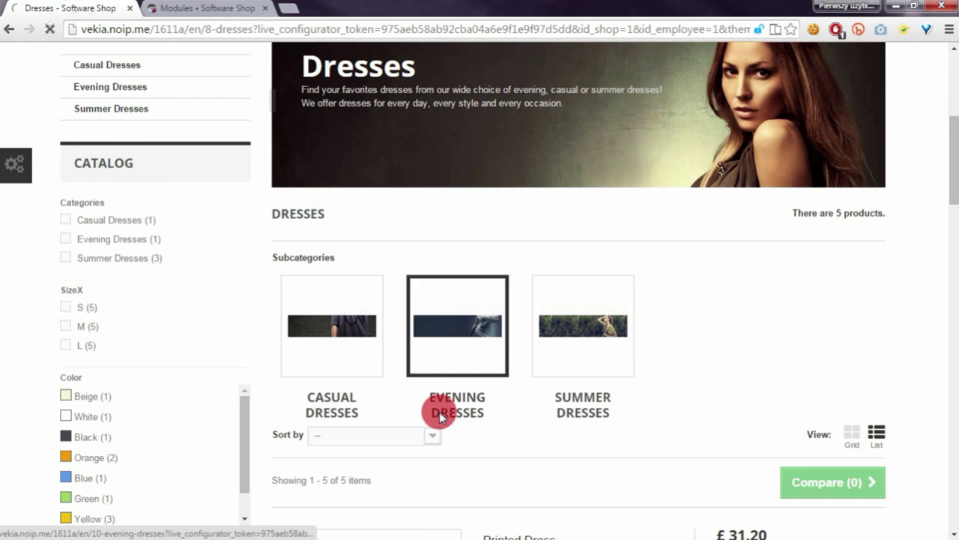
{"action": "left_click", "coordinate": [441, 417]}
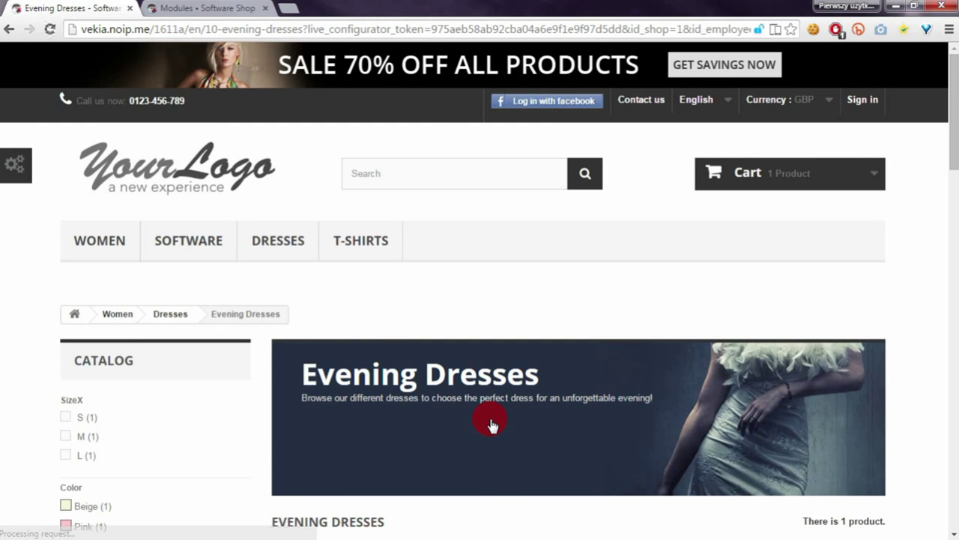
{"action": "scroll", "coordinate": [491, 424], "scroll_direction": "down", "scroll_amount": 2}
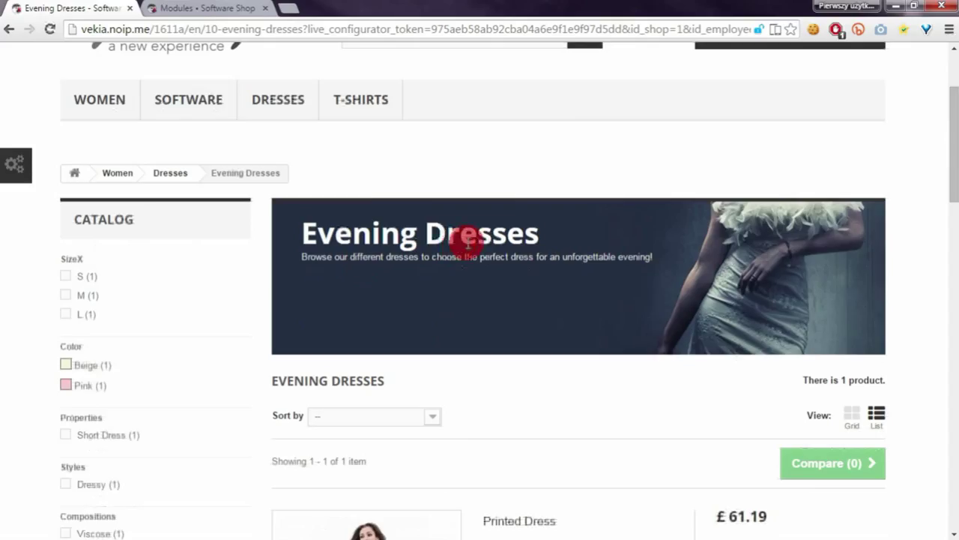
{"action": "double_click", "coordinate": [210, 29]}
Change the block's selected category IDs to 8,10 and save the block.
{"action": "left_click", "coordinate": [215, 15]}
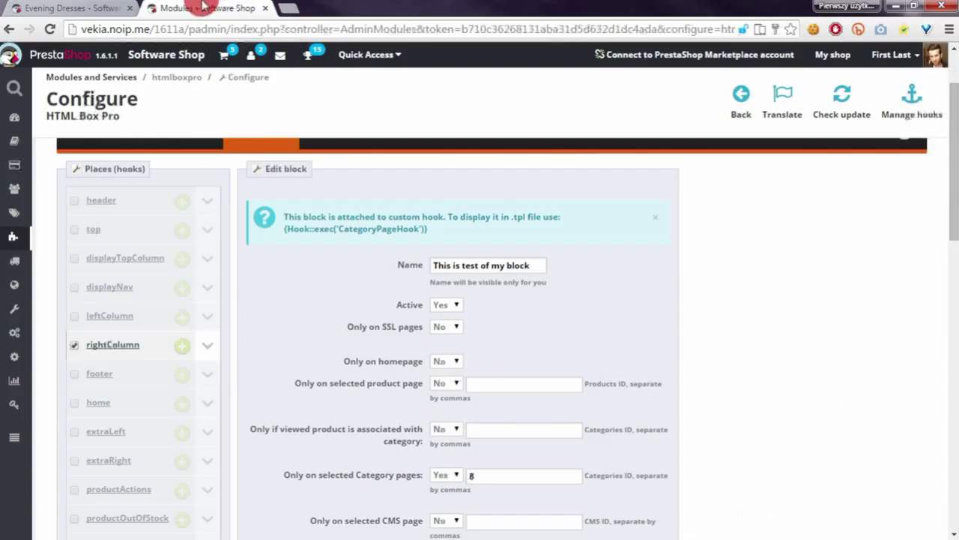
{"action": "left_click", "coordinate": [487, 473]}
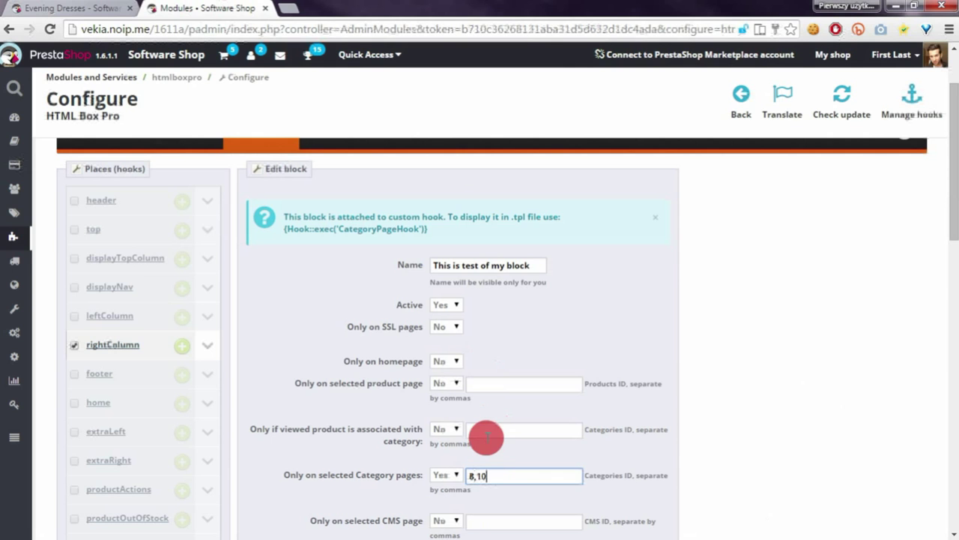
{"action": "scroll", "coordinate": [487, 437], "scroll_direction": "down", "scroll_amount": 10}
{"action": "left_click", "coordinate": [448, 426]}
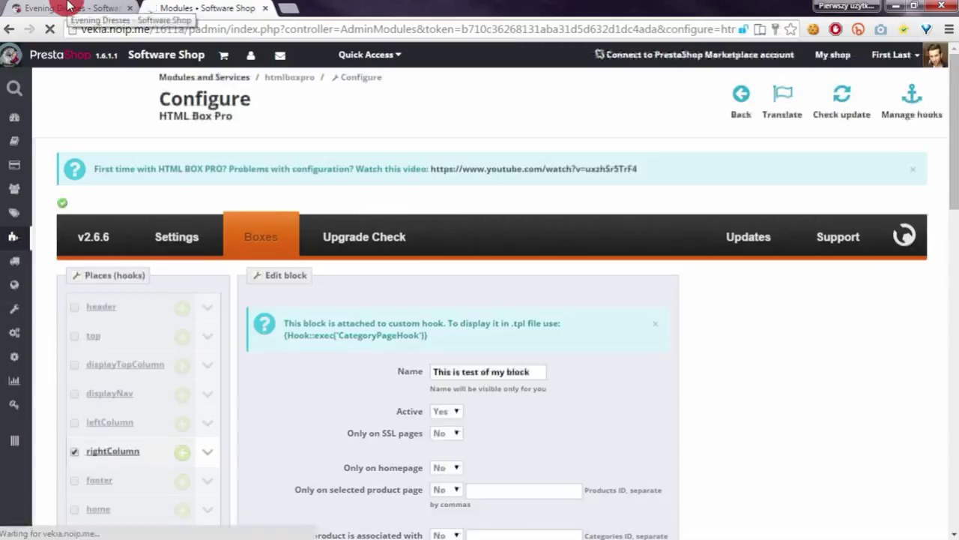
Reload the Evening Dresses page and confirm the orange 'This is my text' heading appears.
{"action": "left_click", "coordinate": [69, 6]}
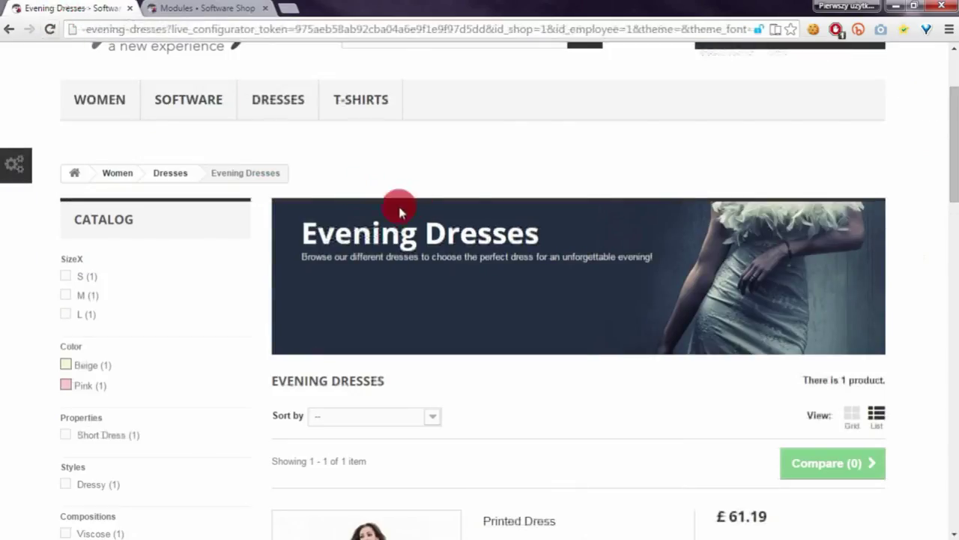
{"action": "left_click", "coordinate": [48, 29]}
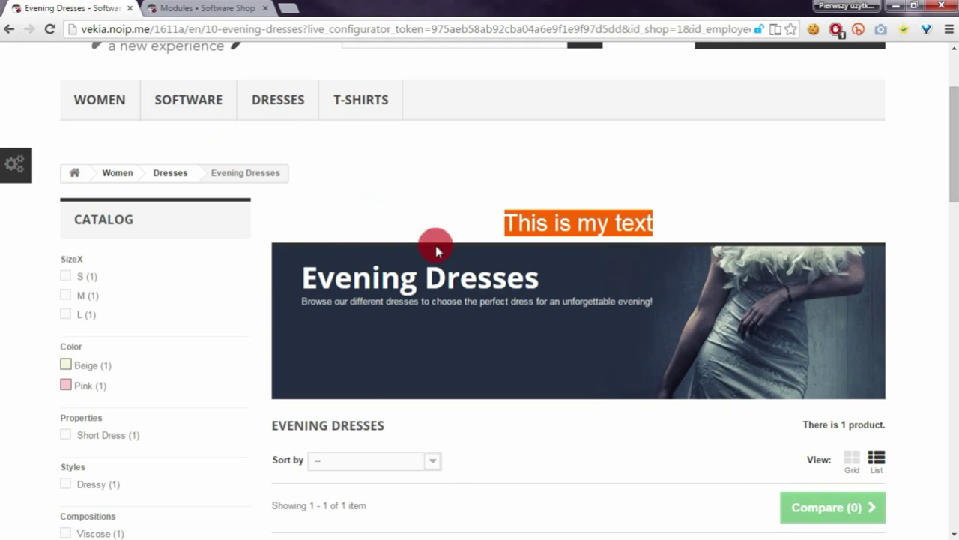
{"action": "scroll", "coordinate": [460, 215], "scroll_direction": "down", "scroll_amount": 5}
{"action": "scroll", "coordinate": [461, 215], "scroll_direction": "up", "scroll_amount": 6}
{"action": "scroll", "coordinate": [460, 215], "scroll_direction": "down", "scroll_amount": 1}
{"action": "scroll", "coordinate": [460, 215], "scroll_direction": "down", "scroll_amount": 5}
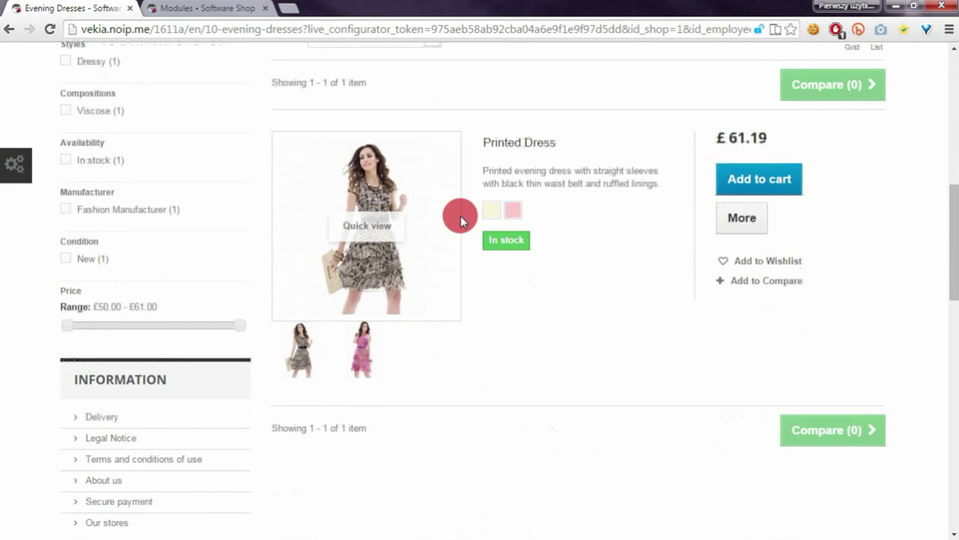
{"action": "scroll", "coordinate": [460, 216], "scroll_direction": "up", "scroll_amount": 6}
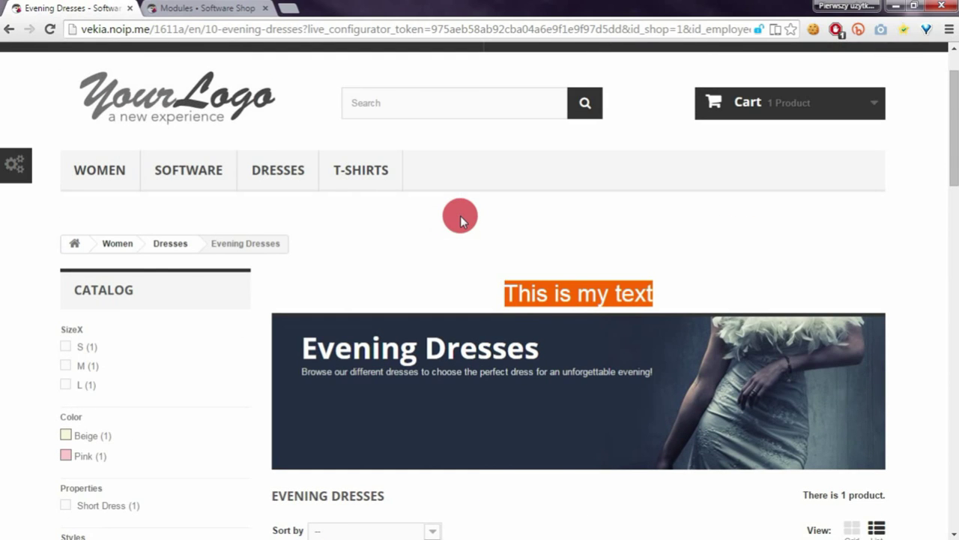